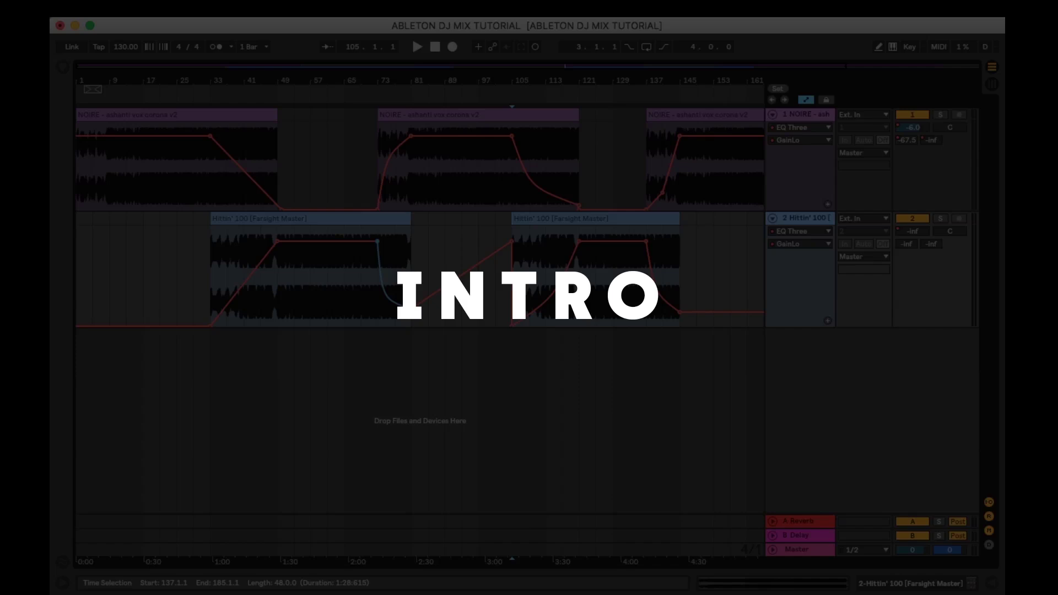
Bow the Hittin' 100 fade-in and NOIRE fade-out into curves, then play the crossfade
left_click_drag(244, 284, 239, 200)
left_click_drag(246, 172, 248, 198)
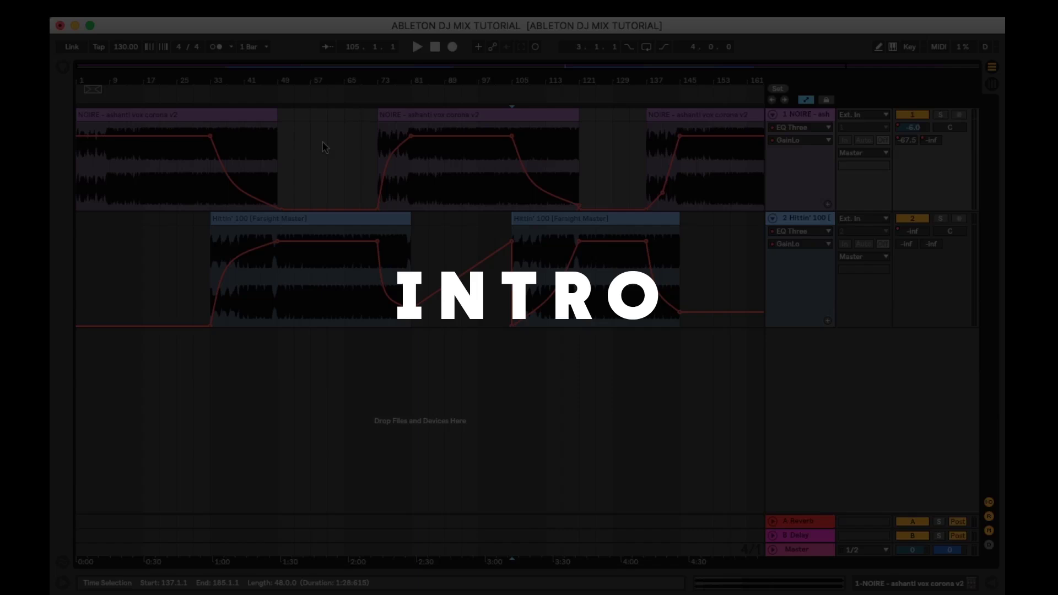
key("space")
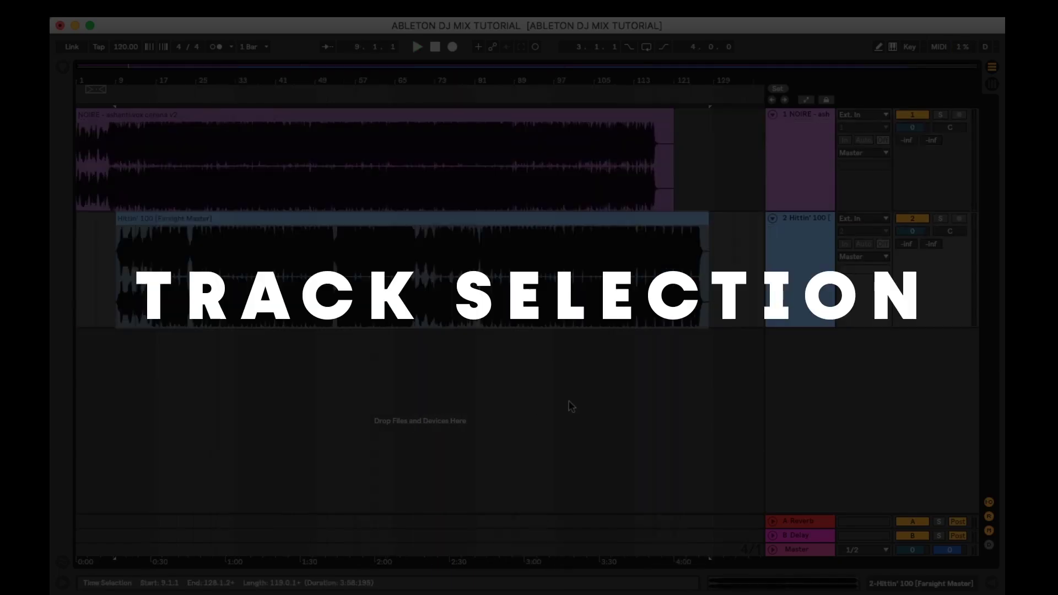
Try repeatedly to drag Hittin' 100 to bar 41, overshooting to about bar 57 each time
left_click_drag(331, 223, 493, 243)
left_click_drag(331, 219, 391, 220)
left_click(103, 114)
left_click_drag(330, 223, 492, 243)
left_click_drag(303, 223, 364, 230)
left_click(101, 115)
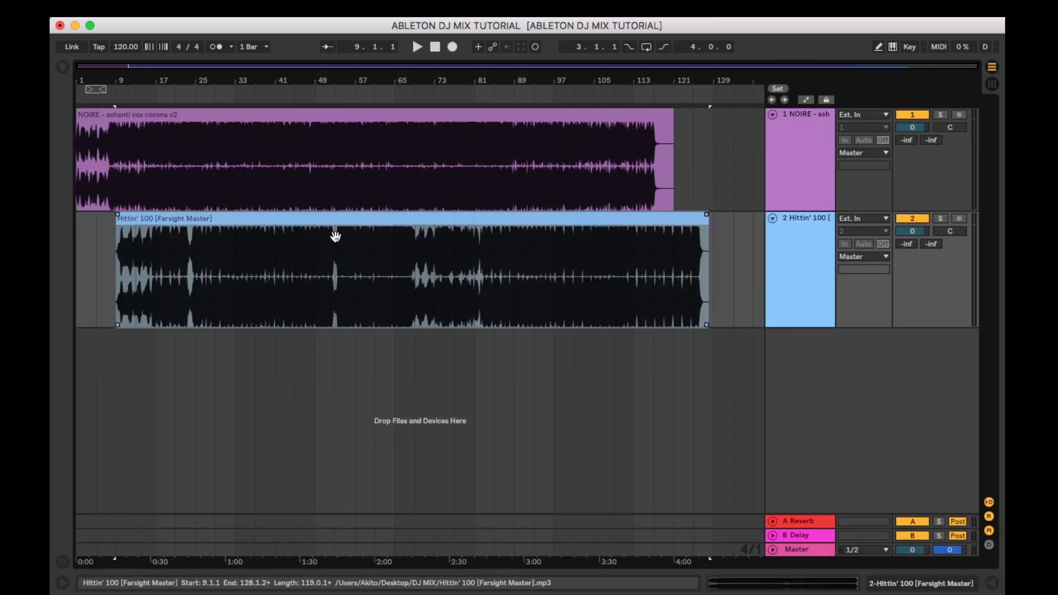
left_click_drag(333, 232, 493, 243)
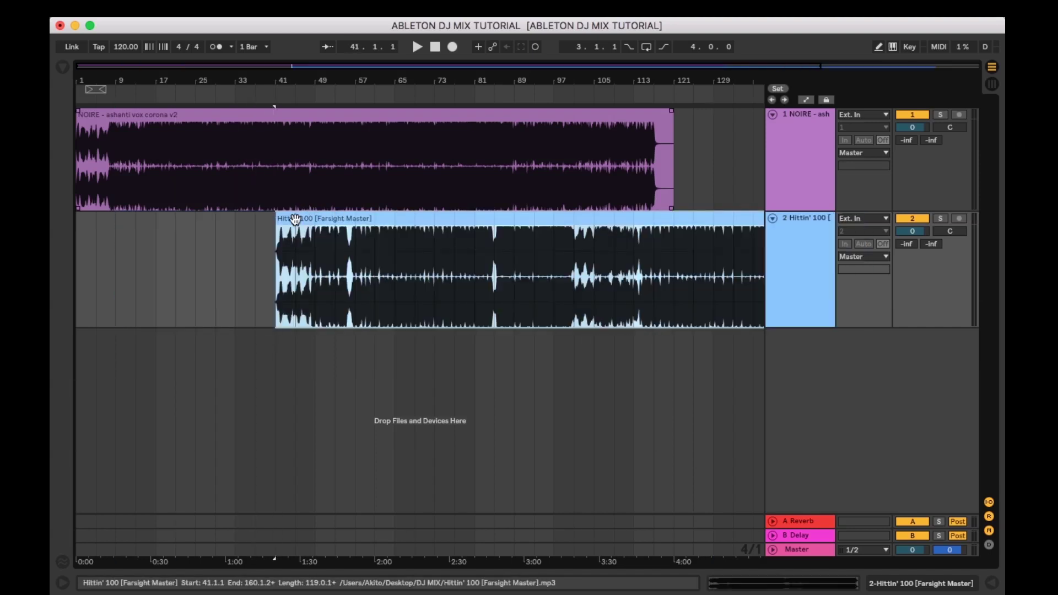
left_click_drag(337, 217, 397, 221)
left_click(113, 115)
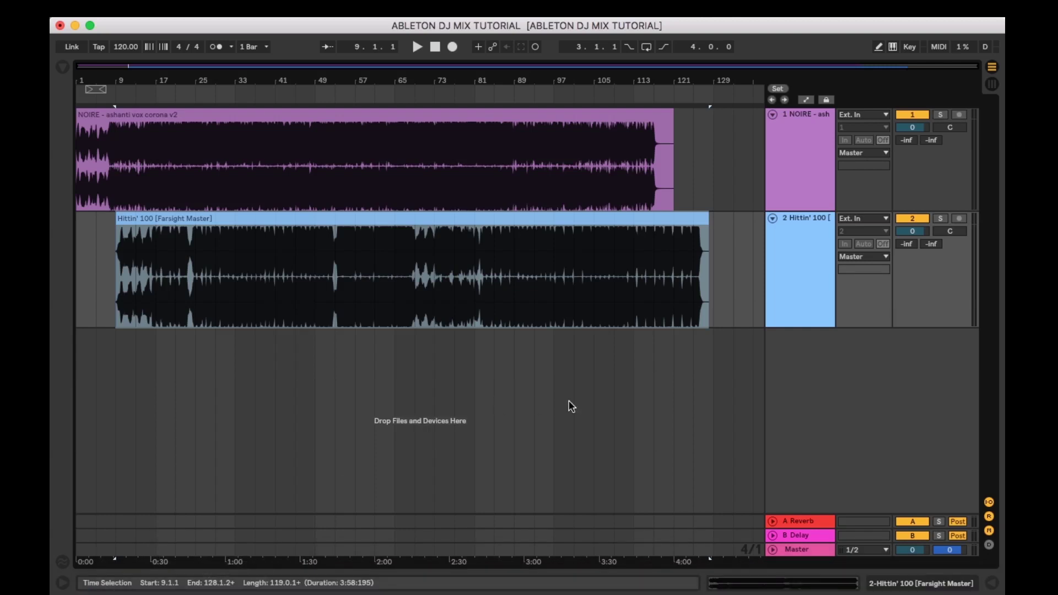
Place the Hittin' 100 clip so it starts exactly at bar 41
left_click_drag(333, 226, 490, 238)
left_click_drag(295, 220, 354, 222)
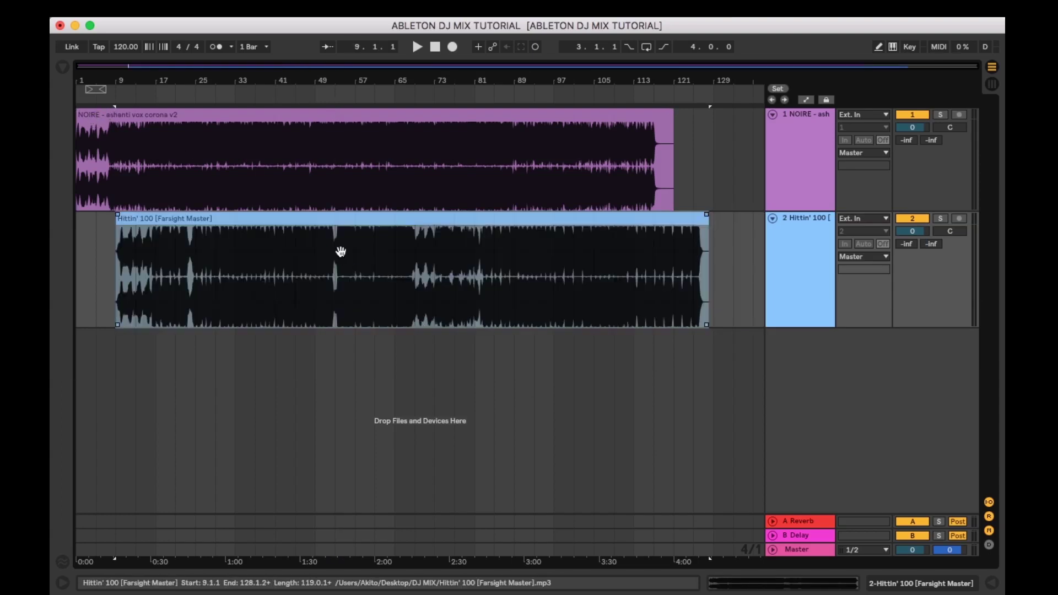
left_click_drag(334, 224, 488, 233)
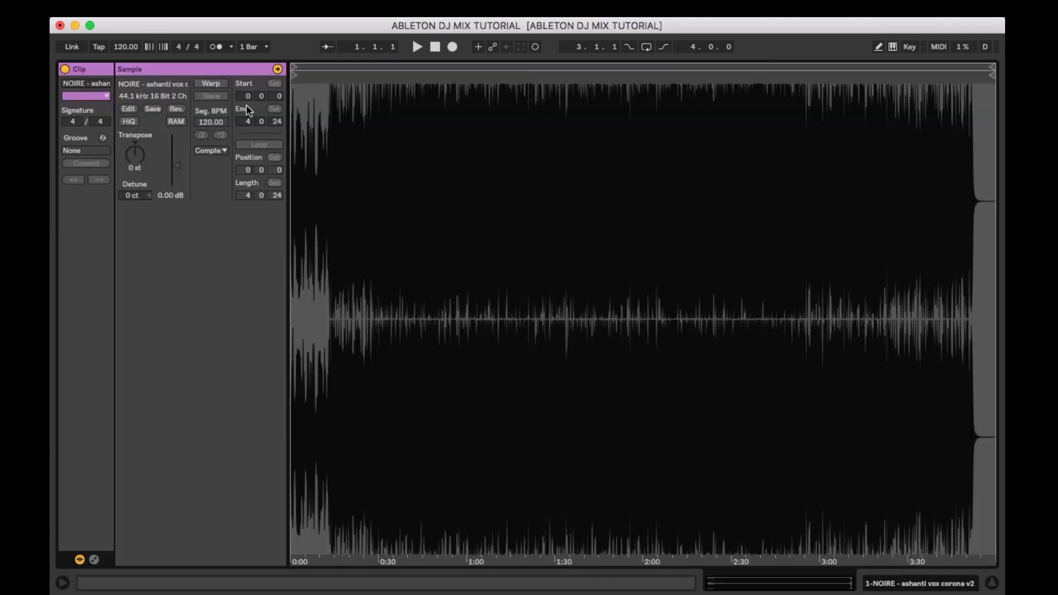
Enable Warp on NOIRE and set a warp marker on its first transient as 1.1.1
left_click(216, 83)
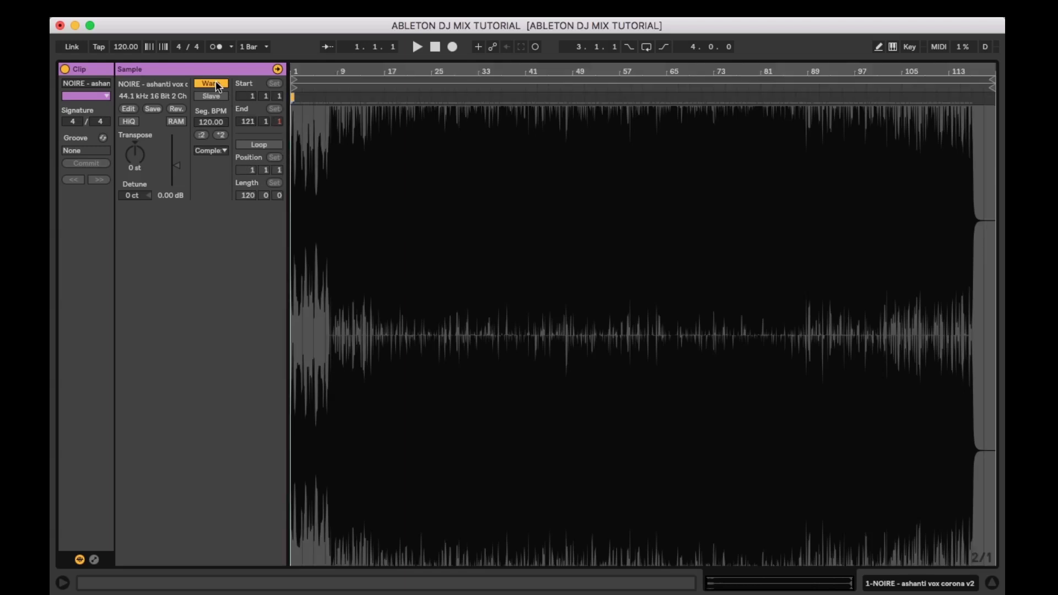
key("plus")
key("plus")
key("plus")
key("plus")
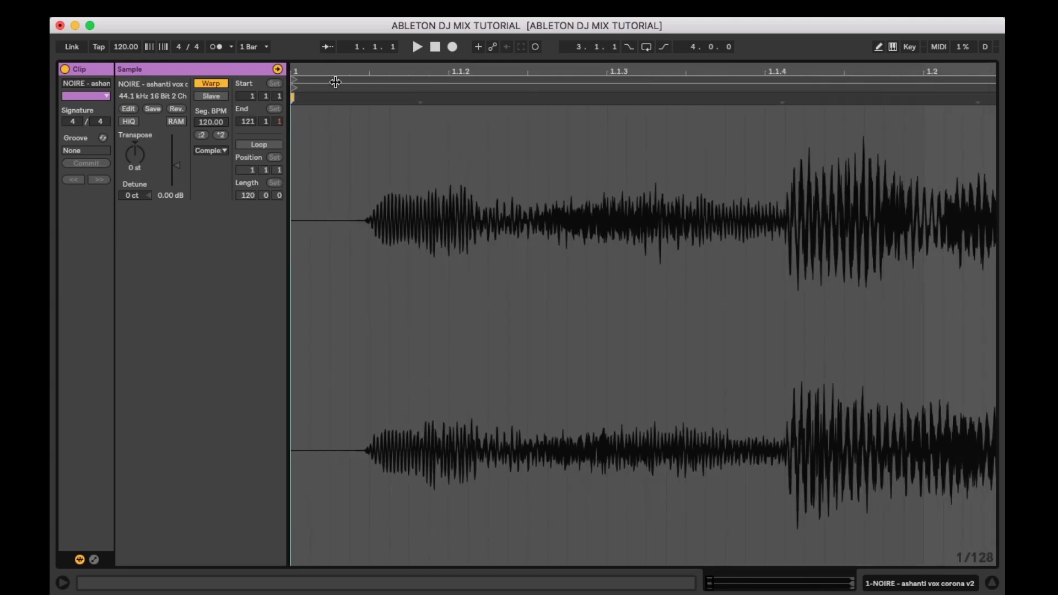
double_click(349, 97)
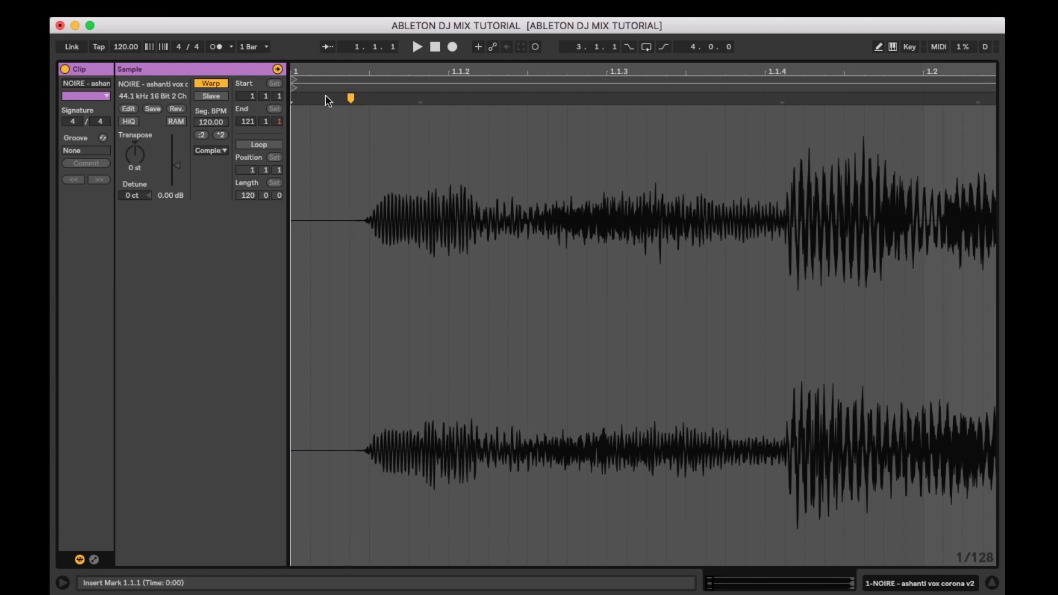
right_click(352, 102)
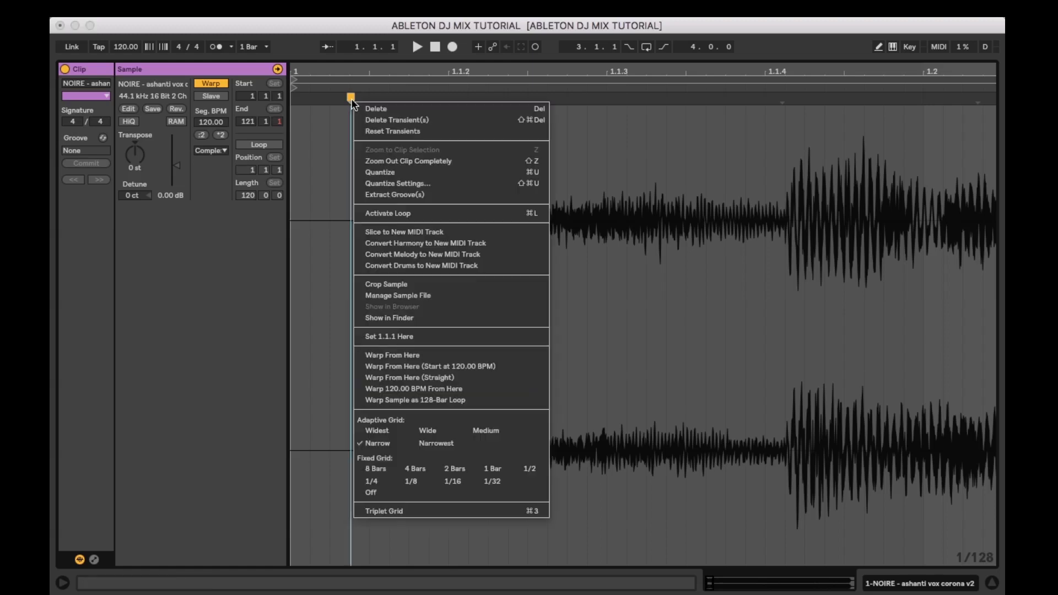
left_click(395, 333)
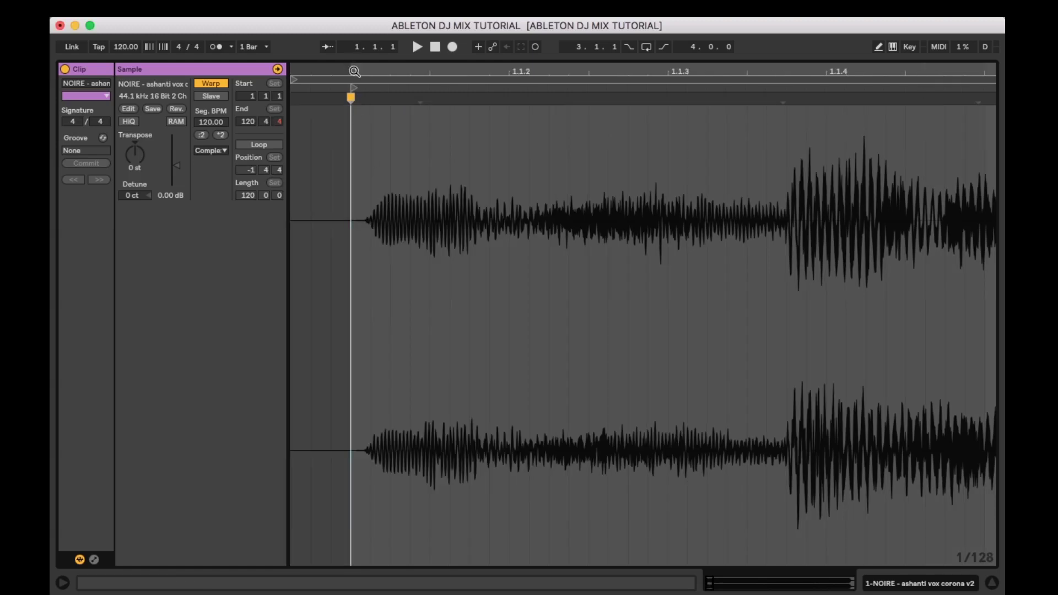
left_click_drag(354, 71, 354, 29)
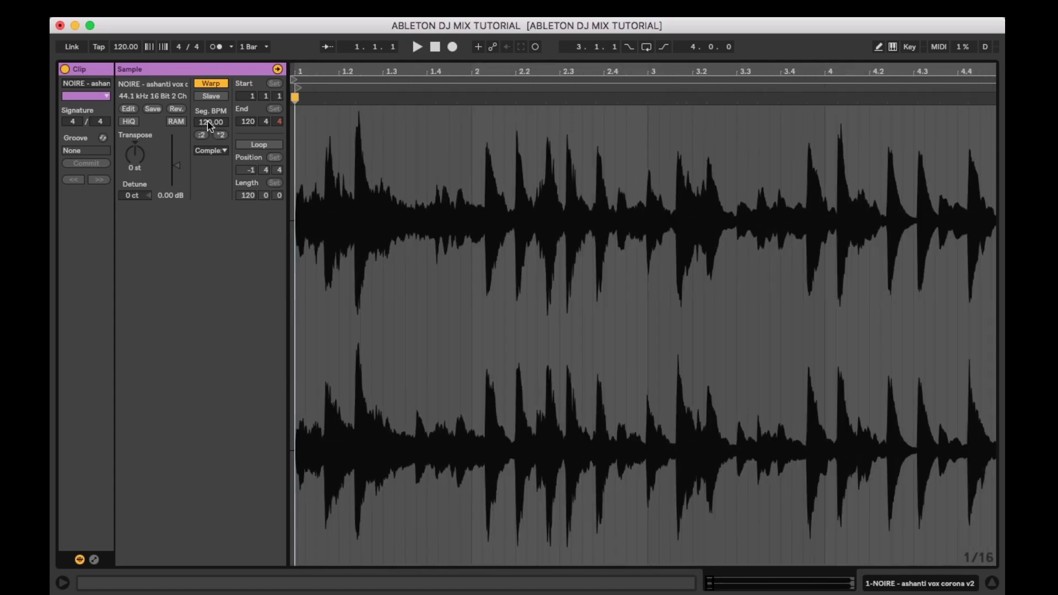
Set NOIRE's Seg. BPM to 132.00 and check beat alignment around bars 1, 8 and 9
left_click_drag(207, 120, 207, 110)
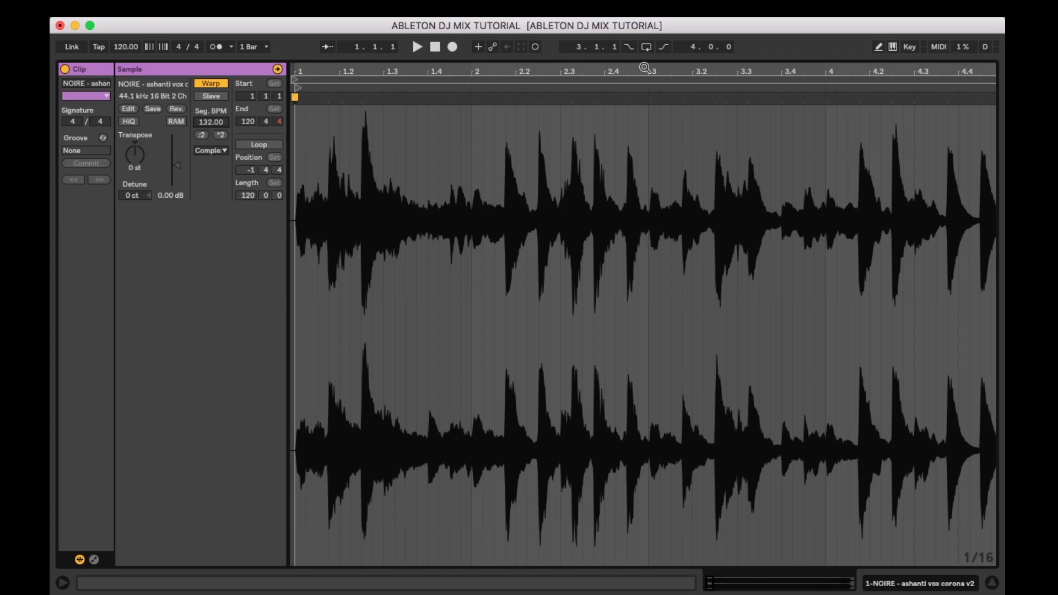
mouse_move(649, 74)
left_mouse_down()
mouse_move(649, 96)
mouse_move(661, 70)
mouse_move(686, 82)
mouse_move(686, 138)
mouse_move(685, 107)
mouse_move(513, 103)
mouse_move(529, 103)
mouse_move(529, 124)
mouse_move(562, 97)
mouse_move(567, 119)
left_mouse_up()
left_click_drag(633, 119, 454, 69)
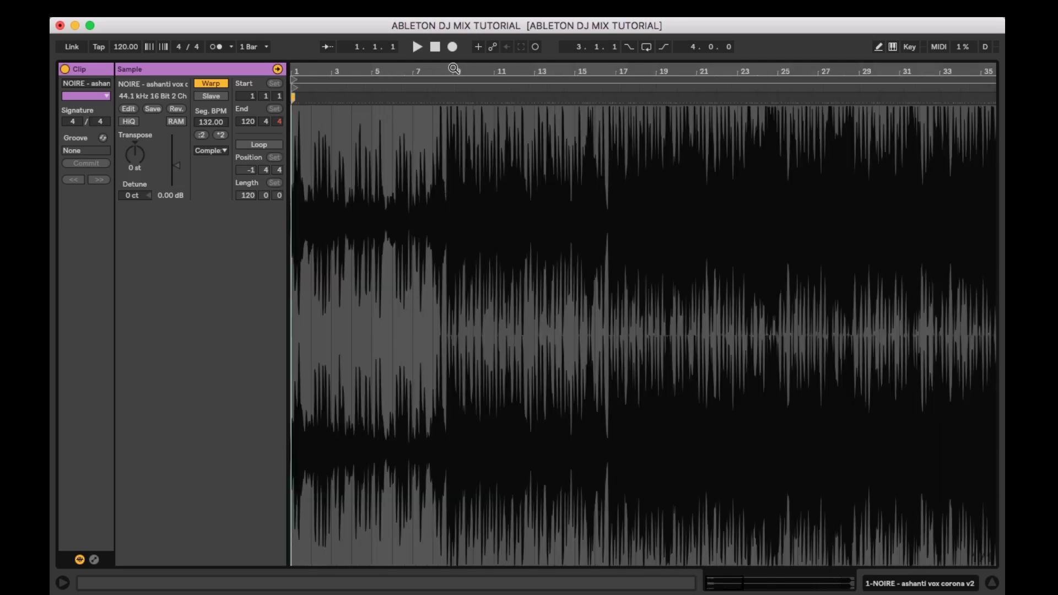
left_click_drag(295, 66, 295, 115)
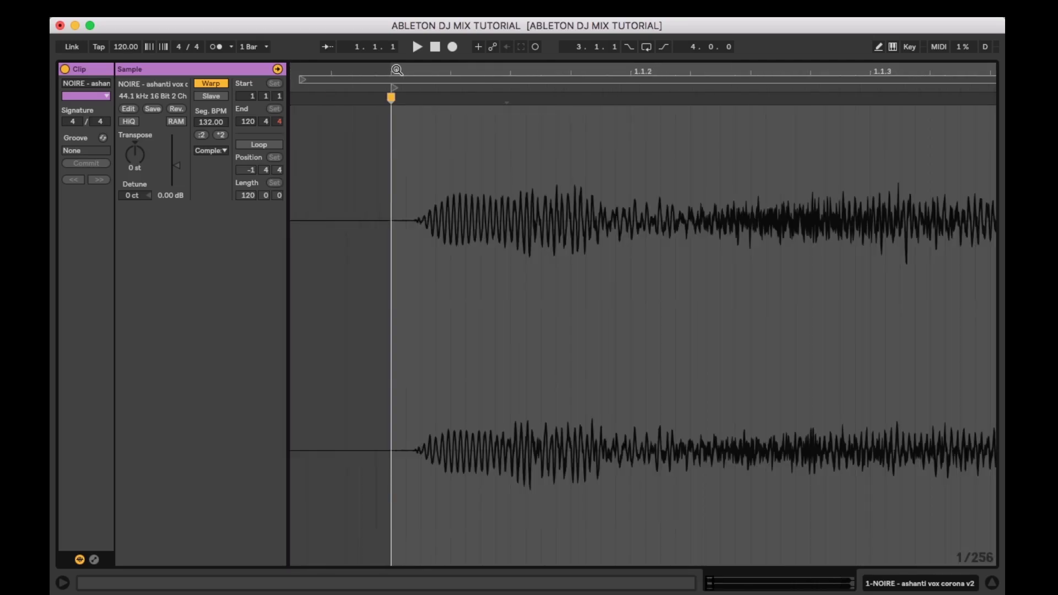
left_click_drag(397, 70, 392, 99)
double_click(407, 76)
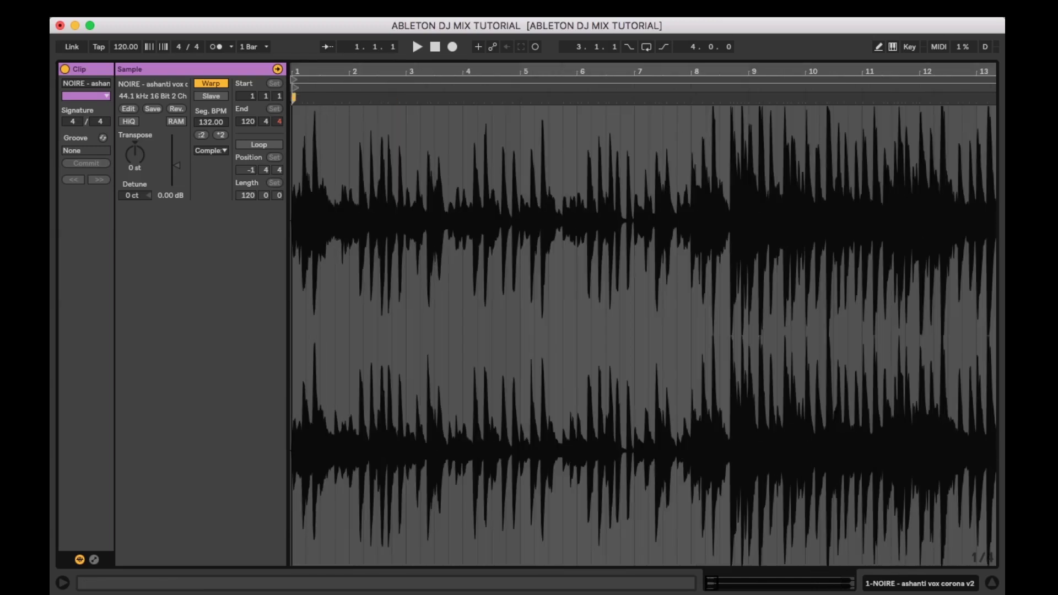
left_click_drag(599, 105, 600, 137)
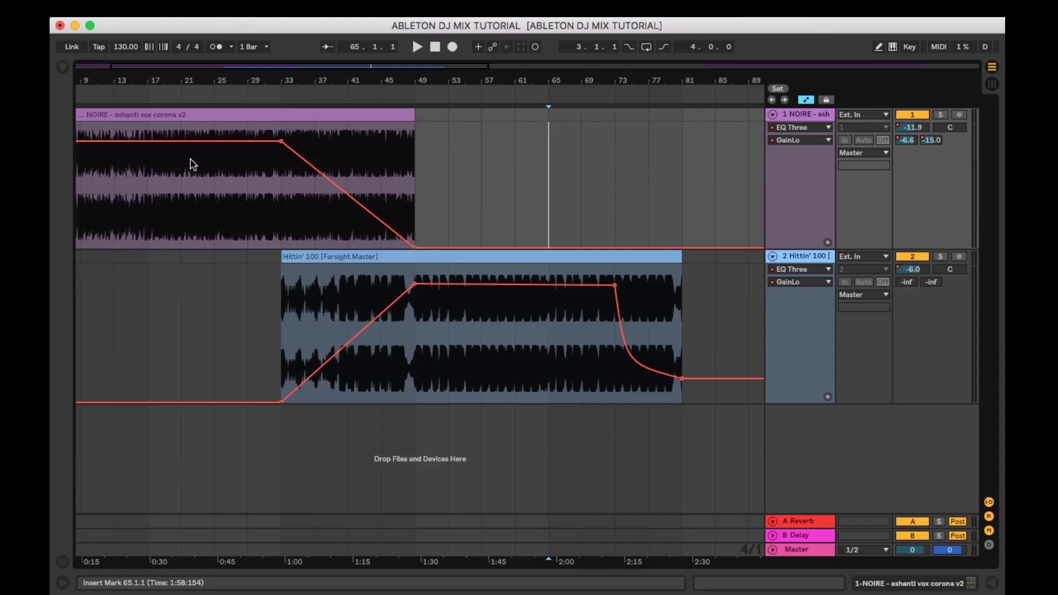
Automate Song Tempo from 130 down to 79 BPM at bar 49, then play from bar 29
right_click(130, 47)
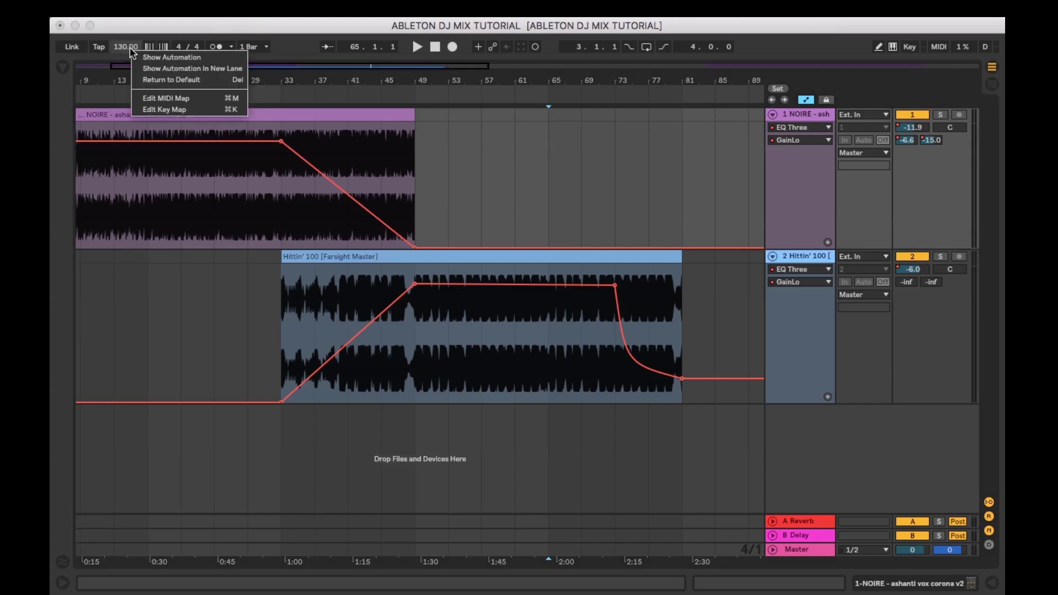
left_click(150, 61)
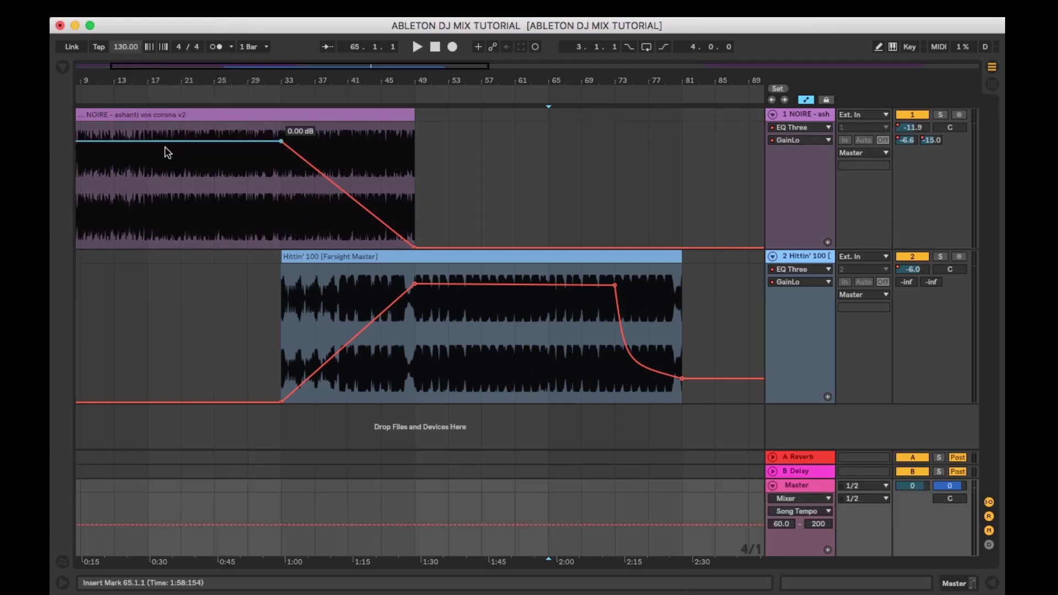
left_click(281, 525)
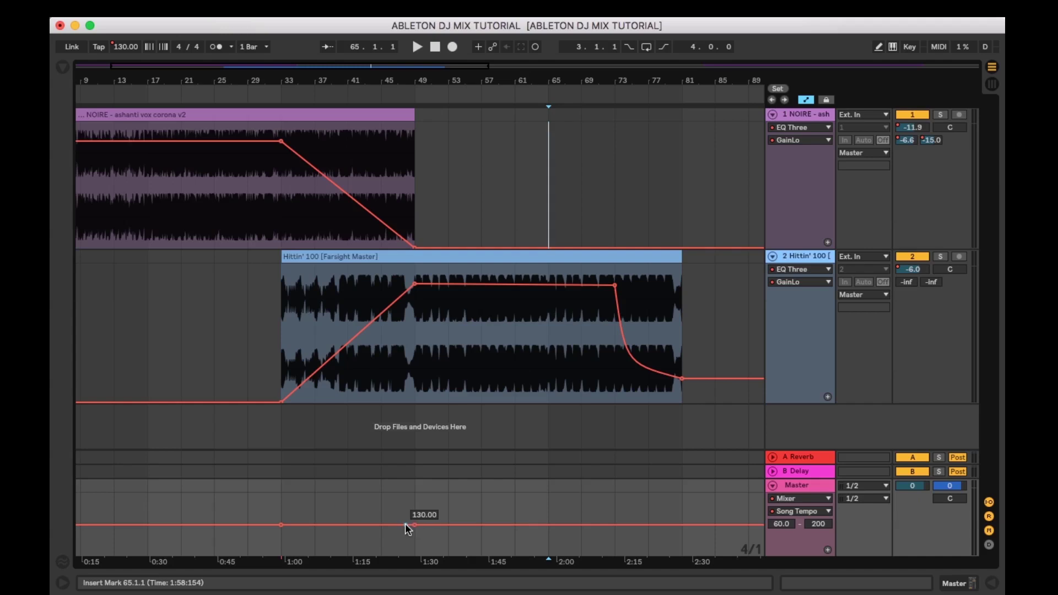
left_click_drag(404, 524, 414, 546)
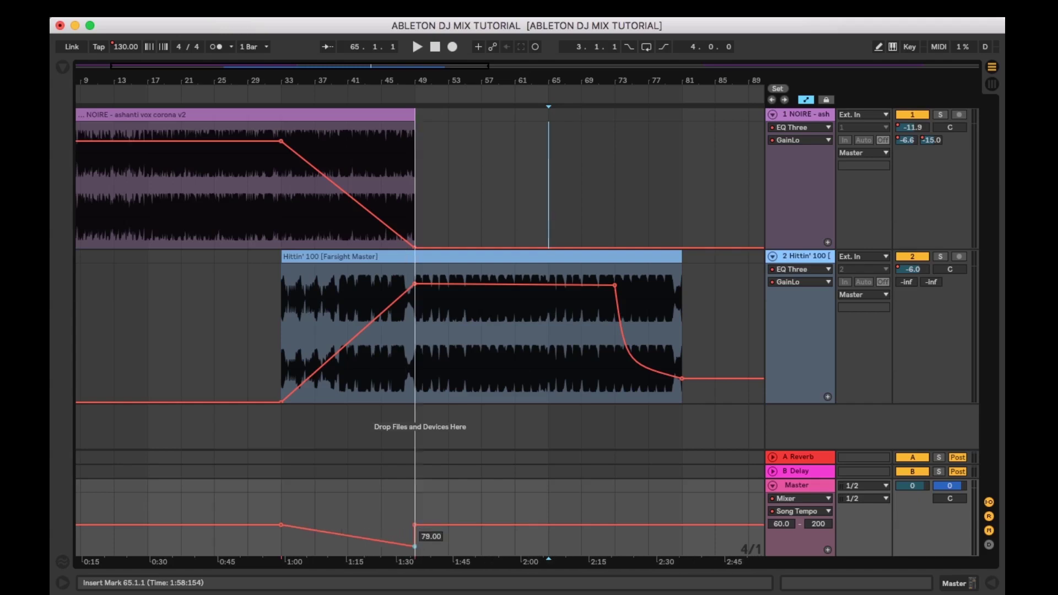
double_click(418, 526)
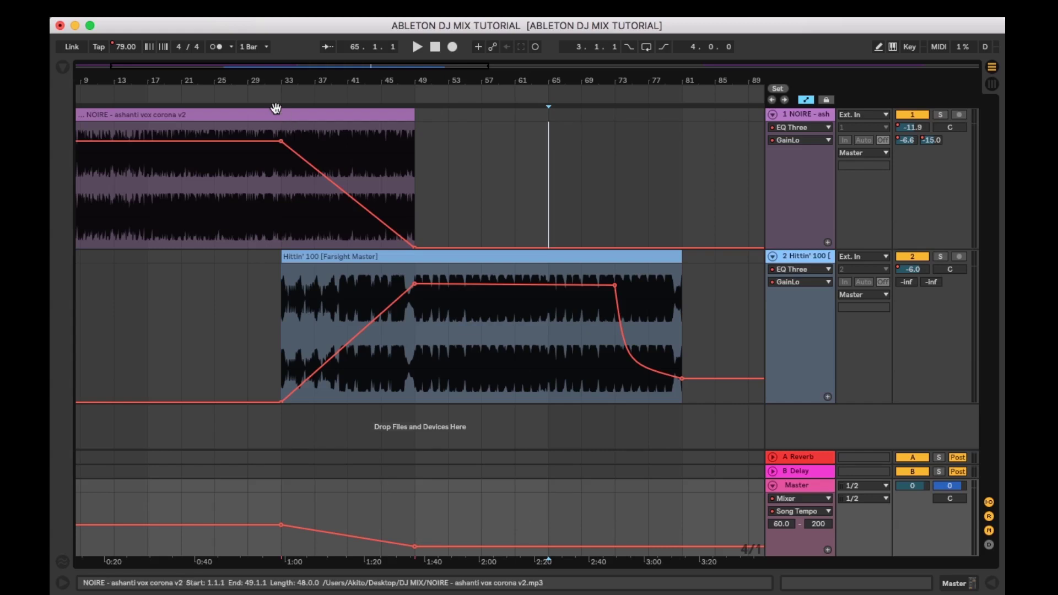
left_click(258, 96)
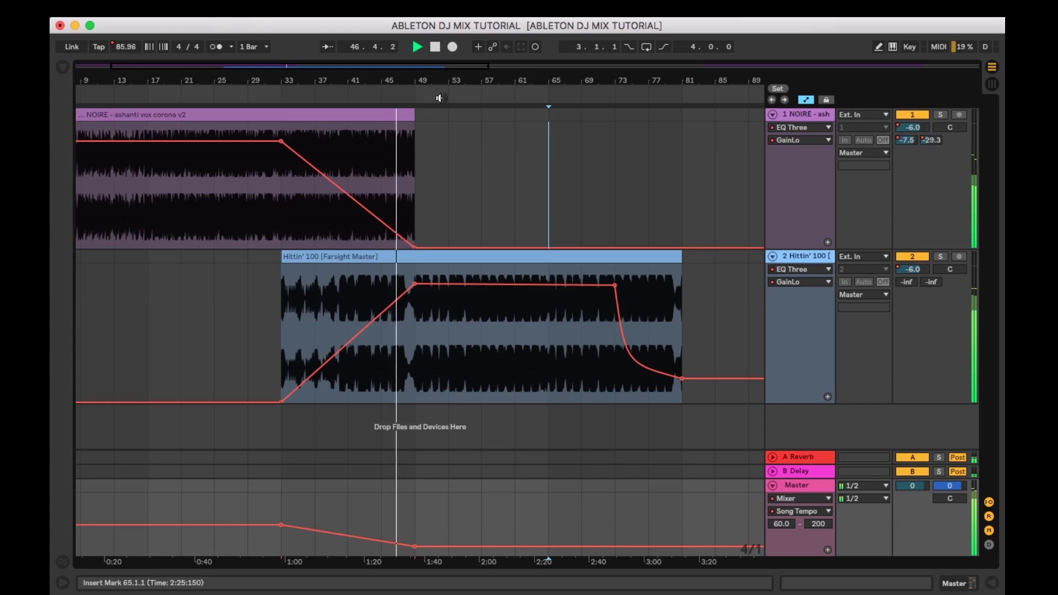
Stop playback, undo NOIRE's old low-EQ automation, and bring up its EQ Three
left_click(435, 47)
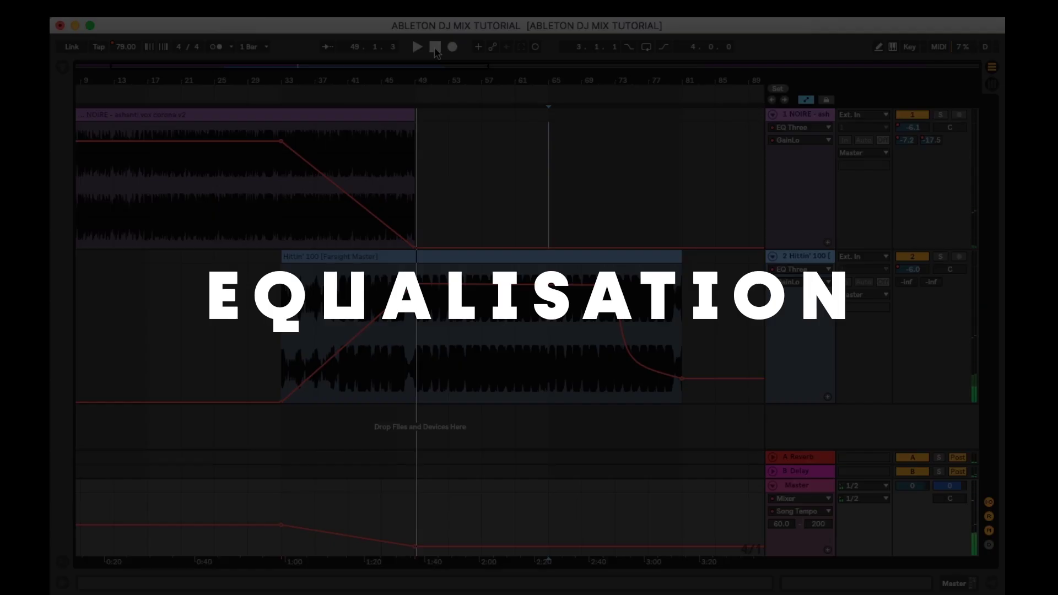
key("super+z")
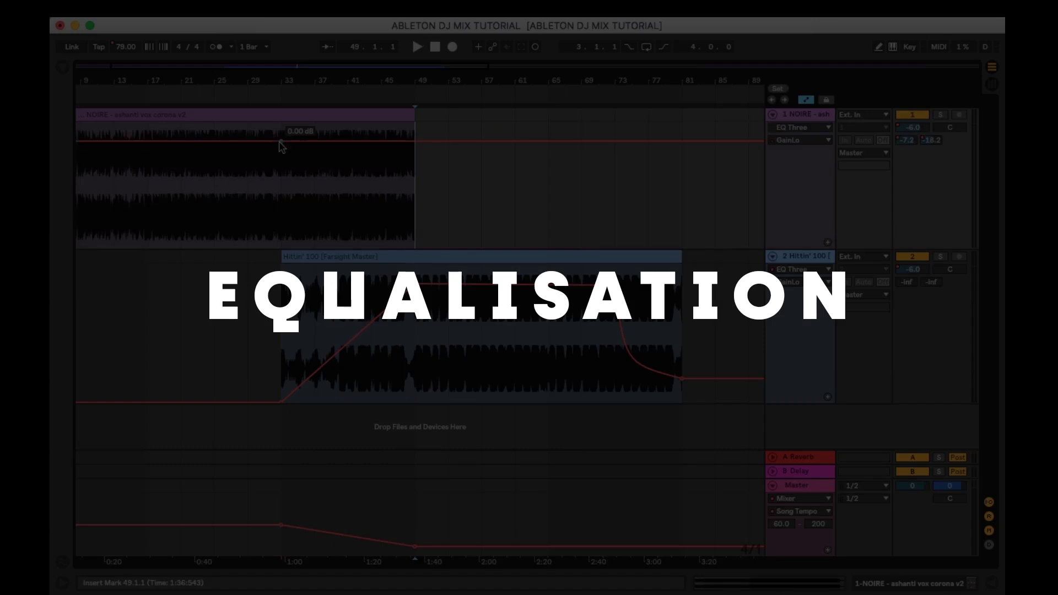
double_click(807, 115)
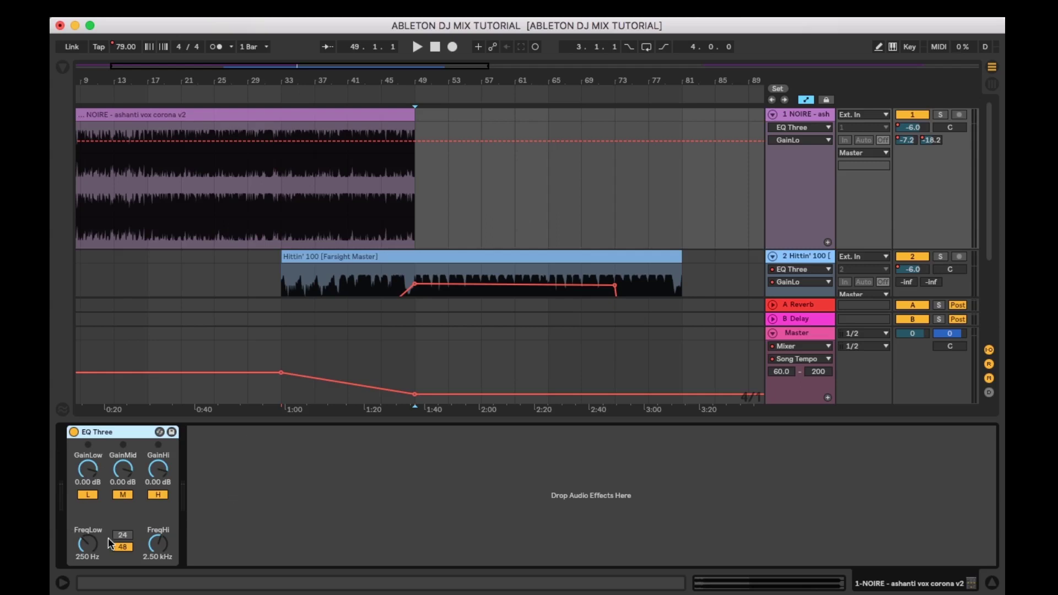
Automate NOIRE's EQ Three GainLow from 0 dB down to -inf dB at bar 49
right_click(90, 468)
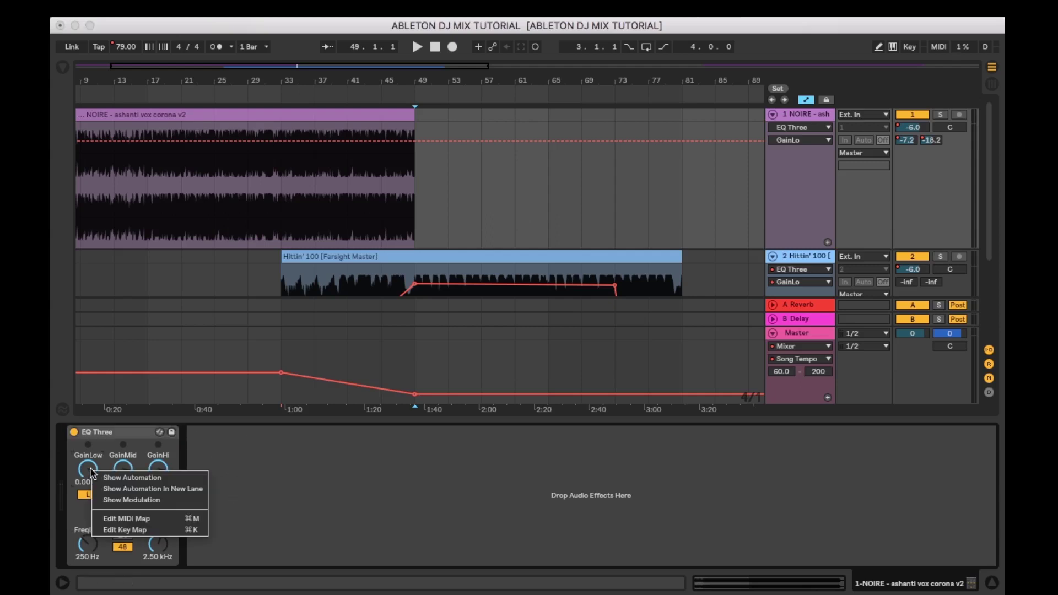
left_click(126, 477)
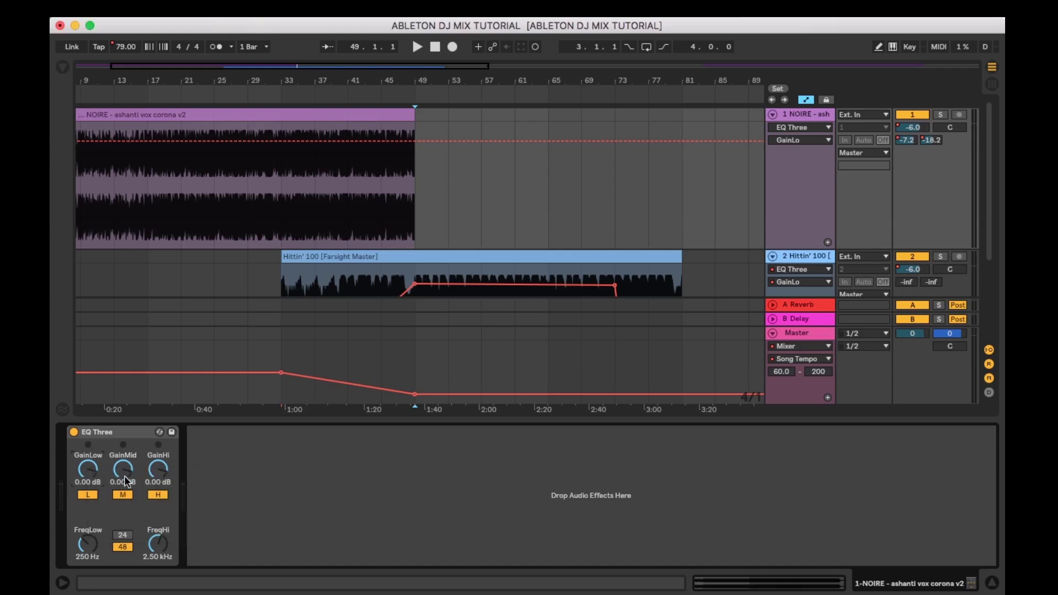
left_click(281, 142)
left_click(415, 141)
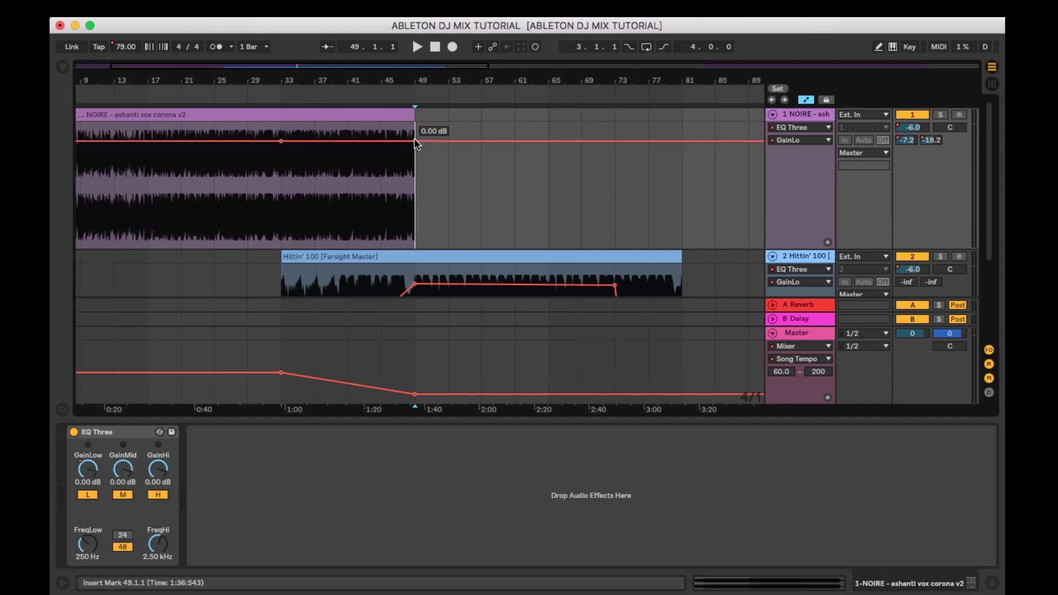
left_click_drag(416, 142, 415, 247)
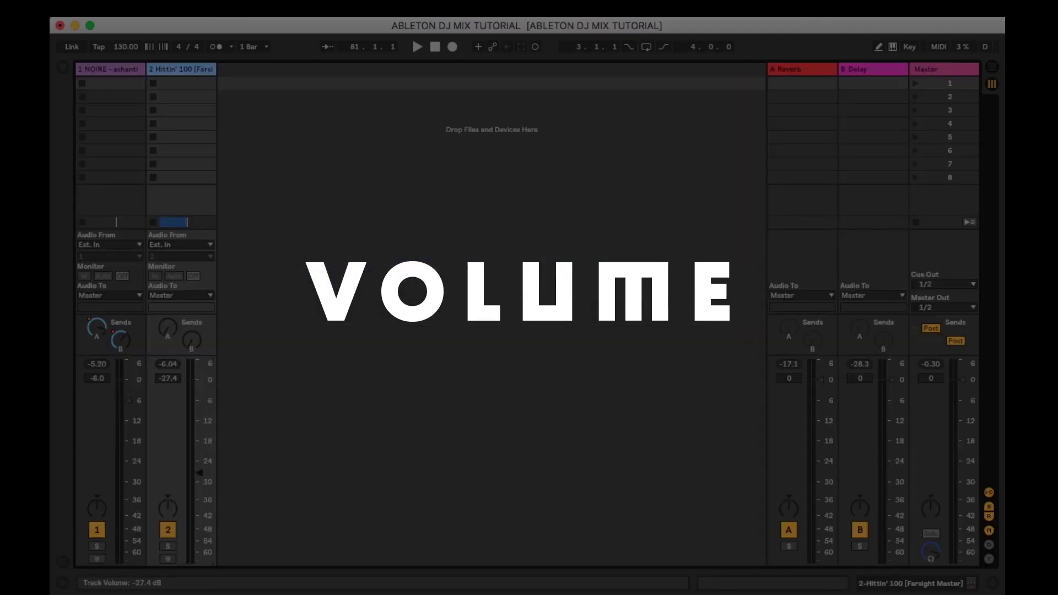
Raise Hittin' 100's fader to about -9 dB and fine-tune its clip Gain
left_click_drag(199, 473, 199, 411)
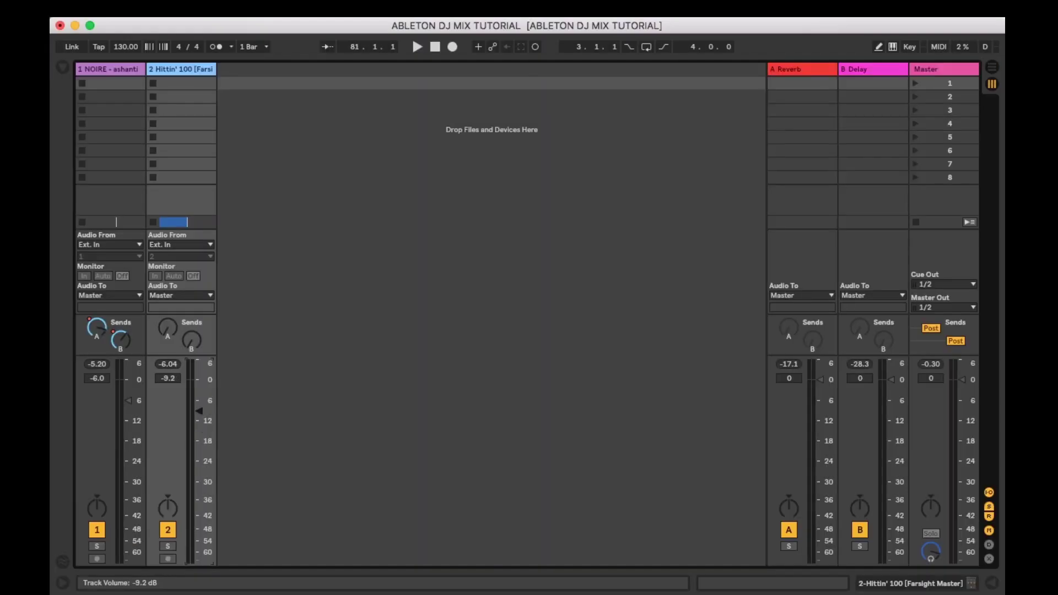
key("Tab")
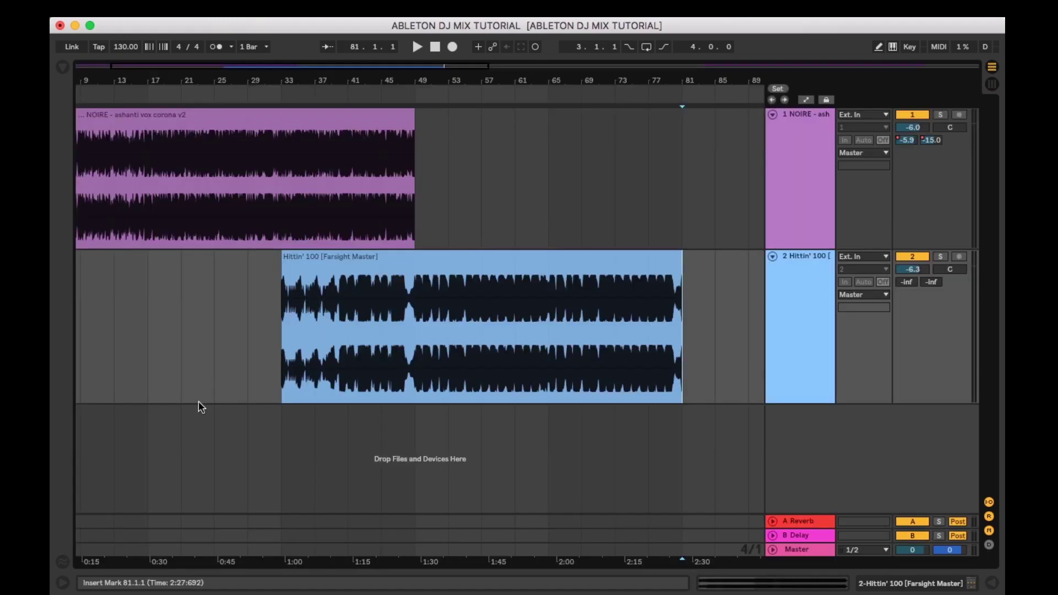
double_click(390, 266)
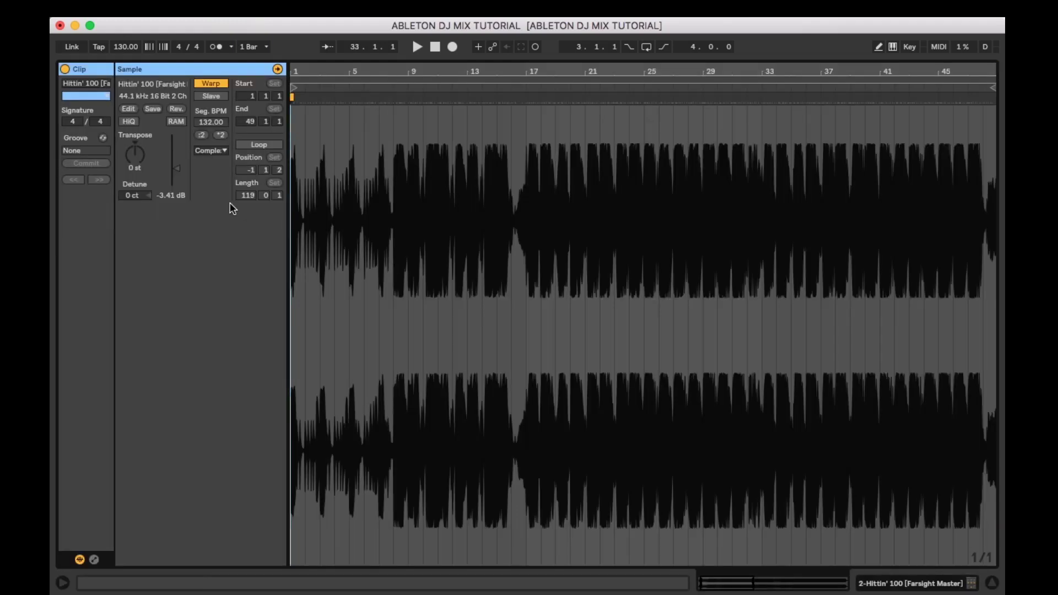
mouse_move(176, 168)
left_mouse_down()
mouse_move(176, 185)
mouse_move(176, 165)
mouse_move(177, 175)
left_mouse_up()
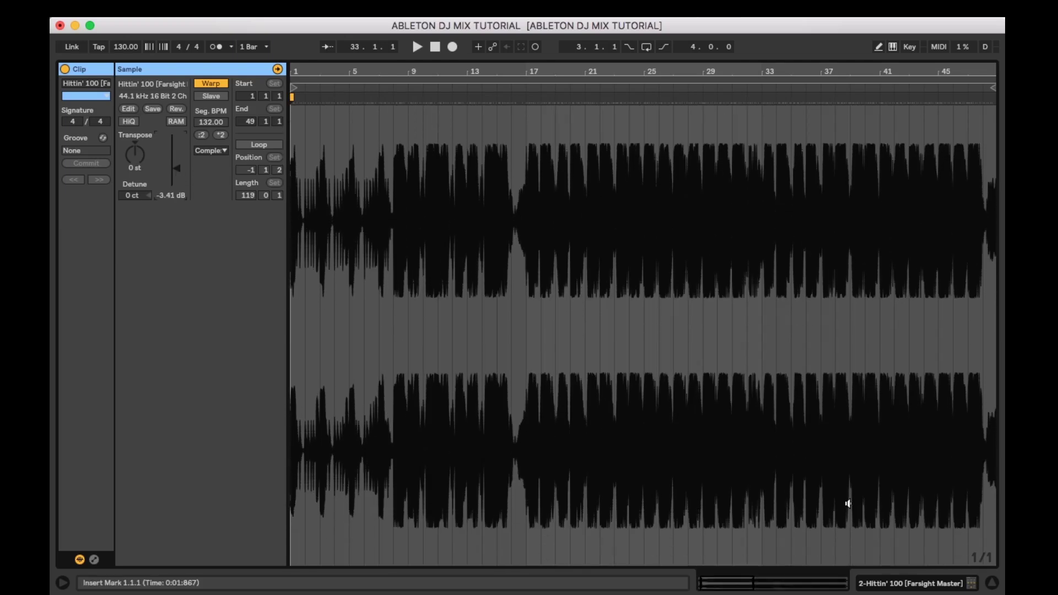
left_click(998, 587)
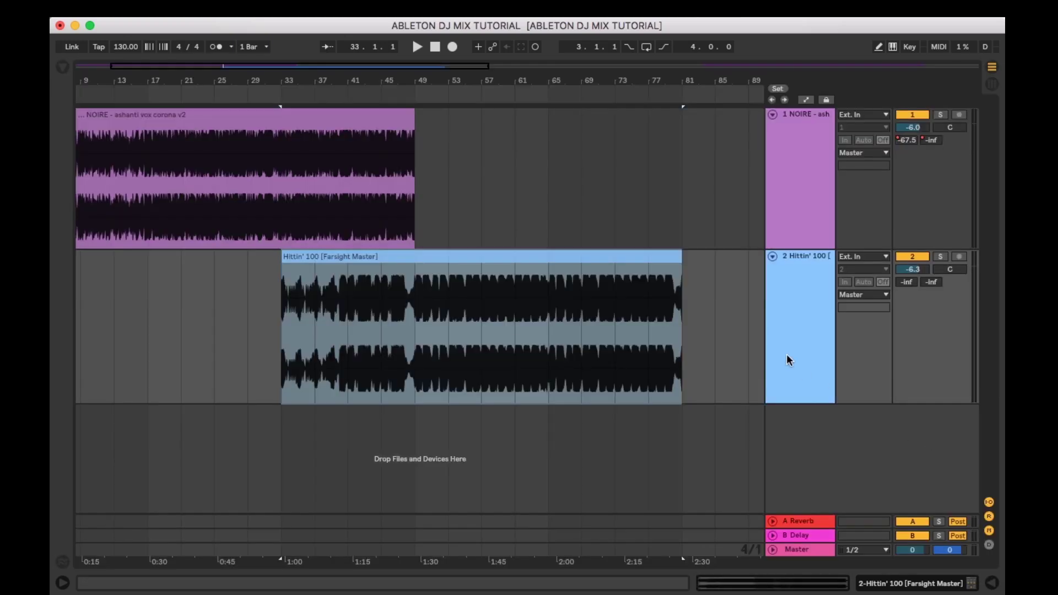
Fade Hittin' 100's volume in from -28.4 dB at bar 33; dip NOIRE to -10.7 dB by bar 49
key("a")
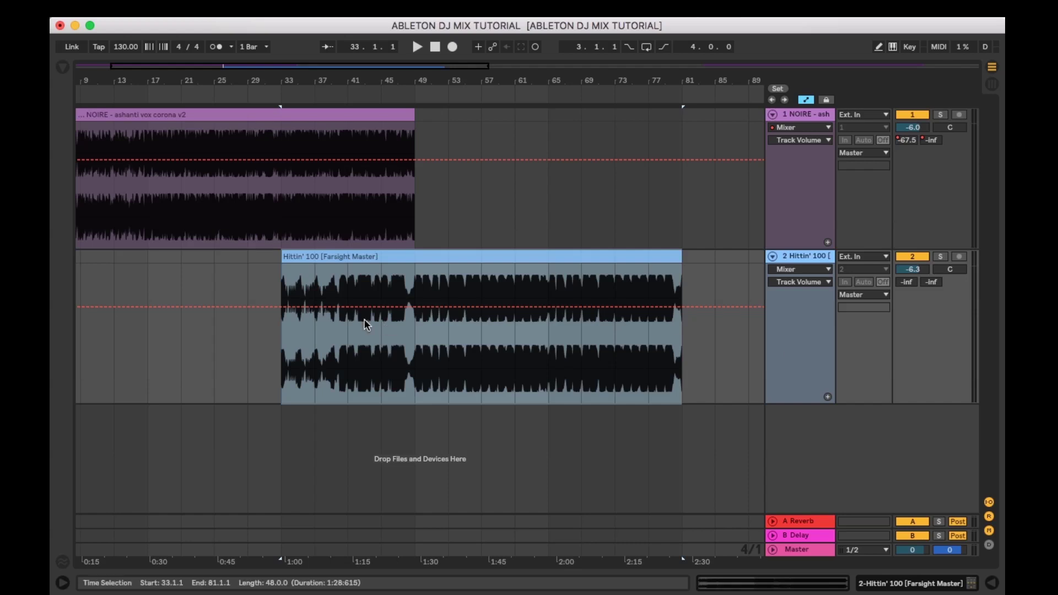
left_click(280, 307)
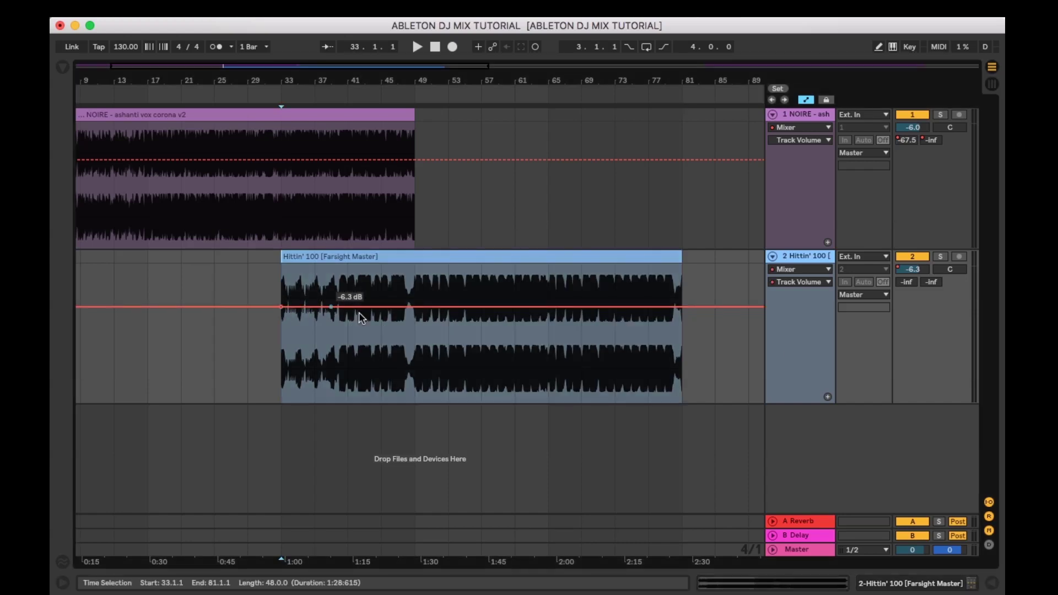
left_click(409, 307)
left_click_drag(281, 307, 281, 366)
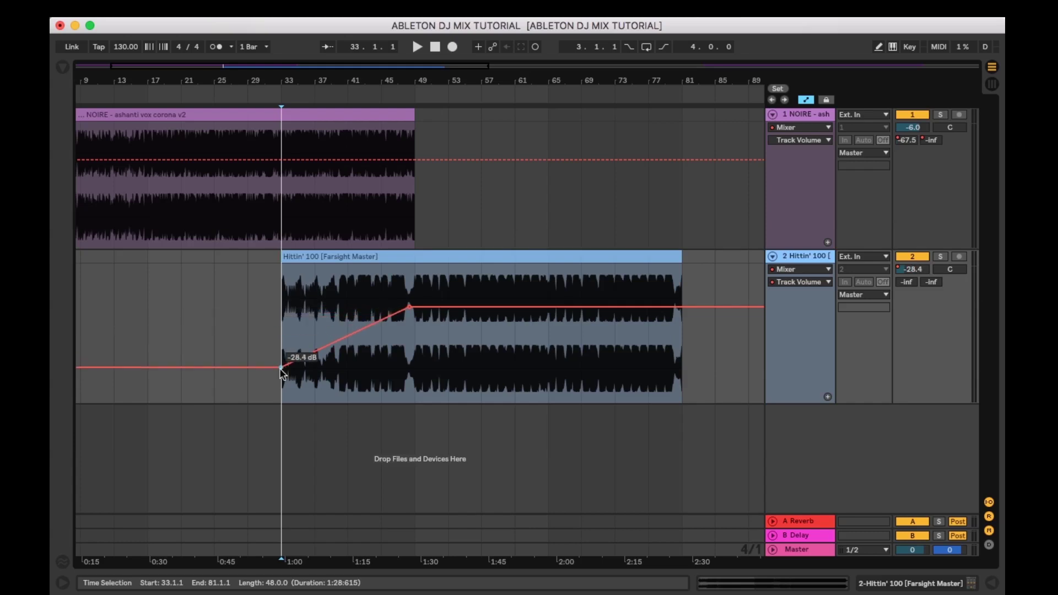
left_click(281, 159)
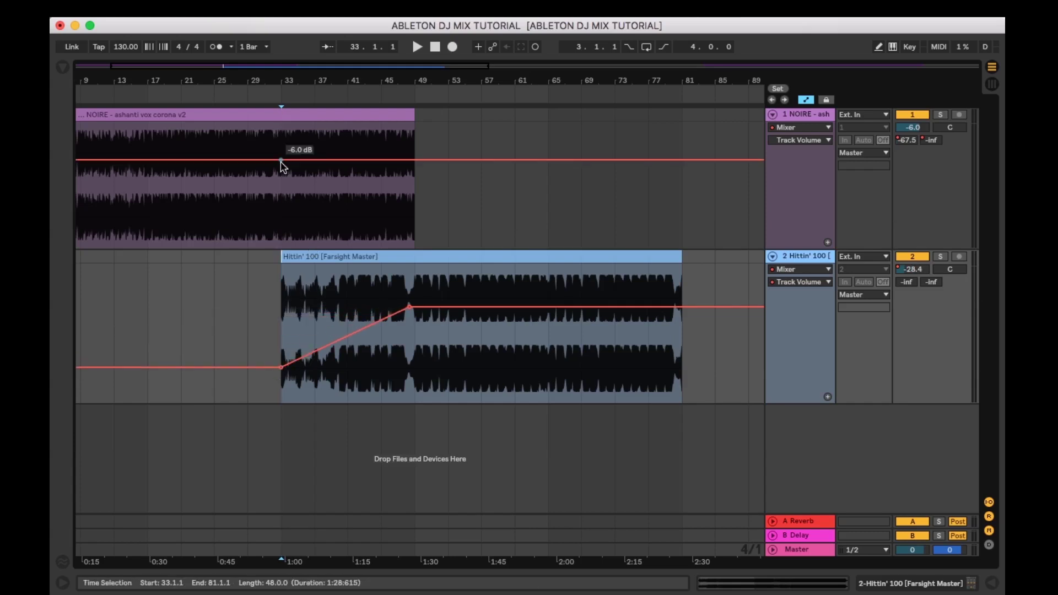
left_click_drag(415, 161, 415, 190)
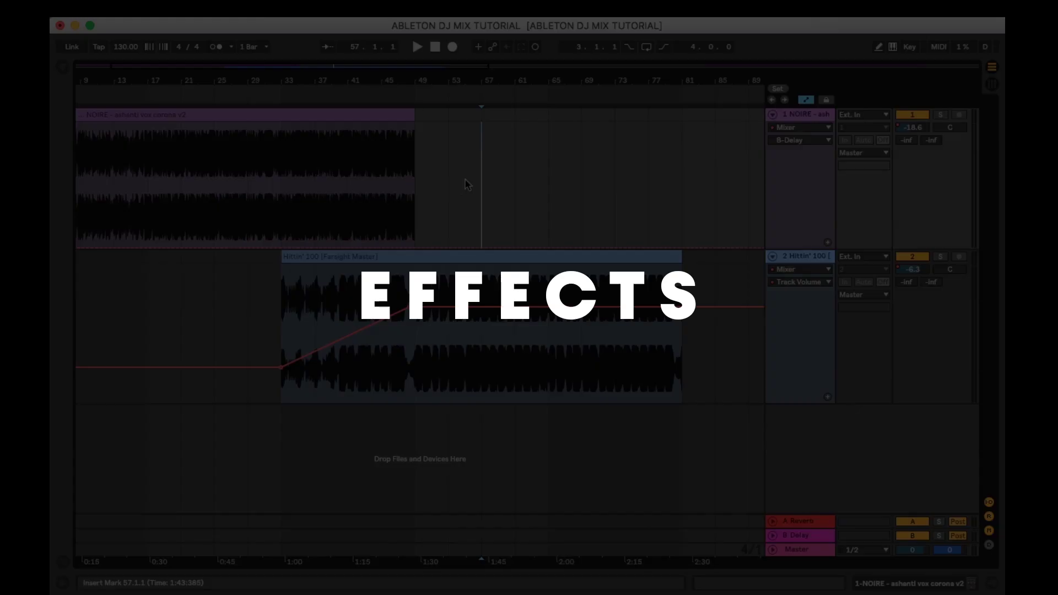
Ramp NOIRE's A-Reverb send from -inf dB at bar 33 to about -0.5 dB by bar 46
key("Tab")
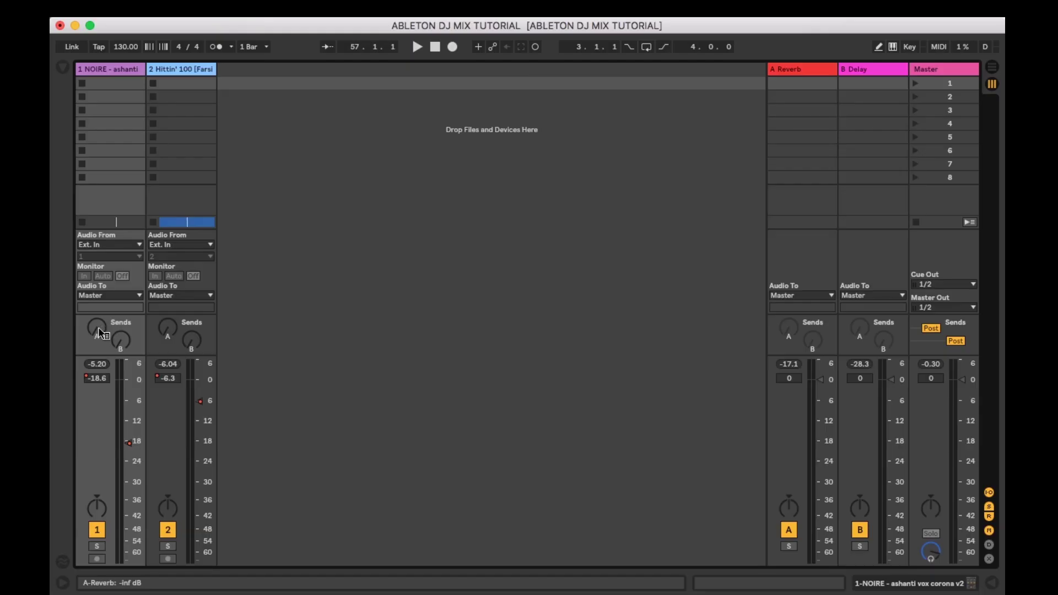
right_click(100, 331)
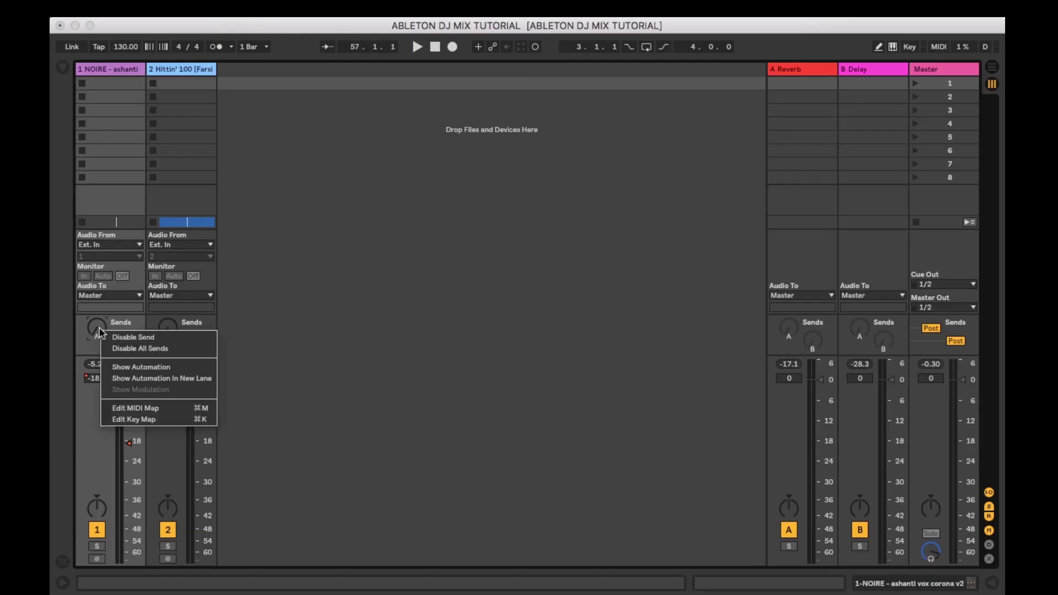
left_click(135, 367)
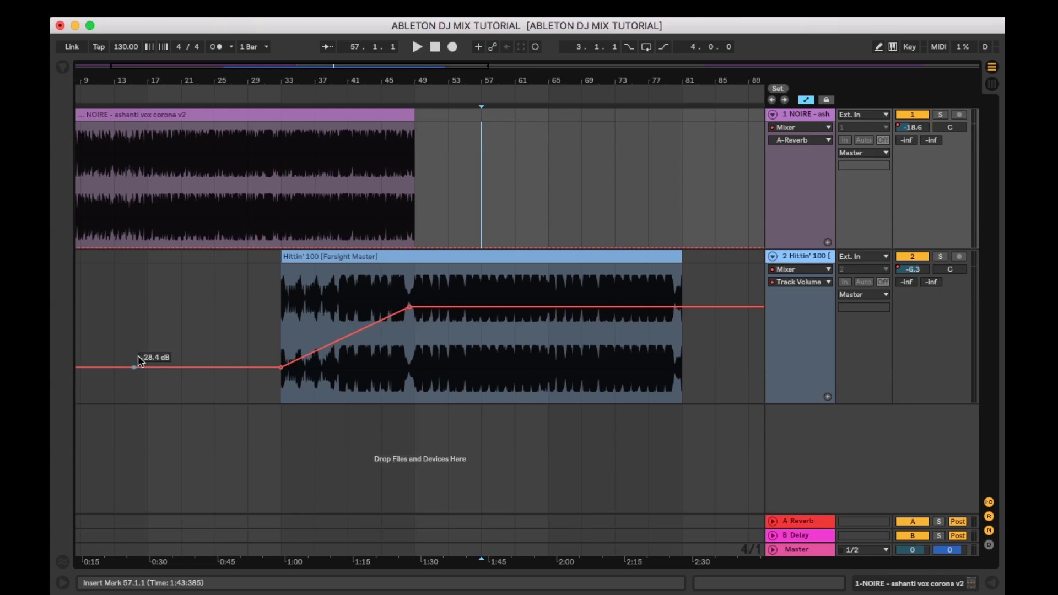
left_click(280, 247)
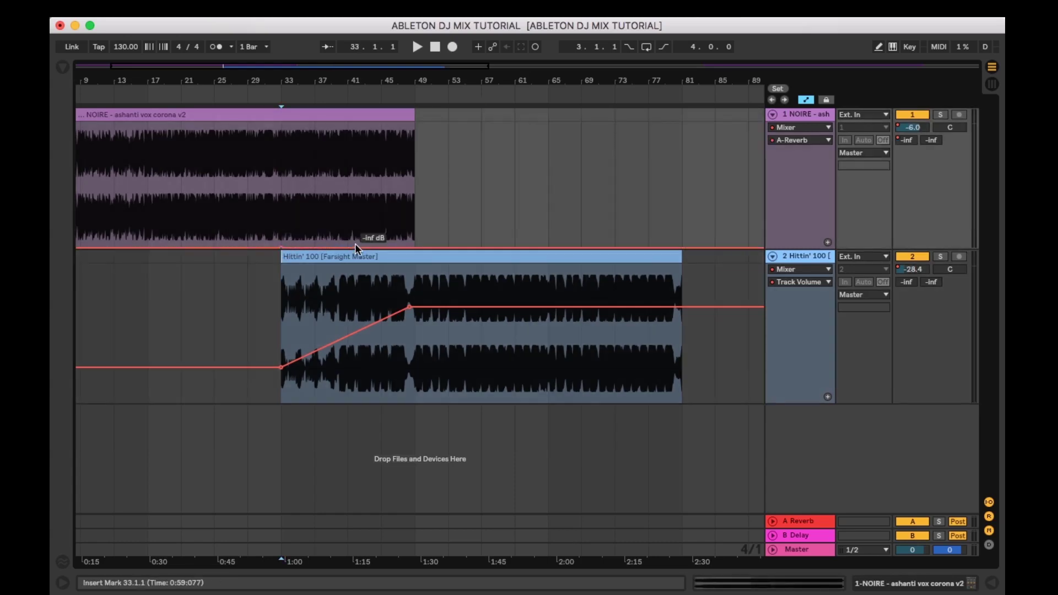
left_click_drag(355, 247, 381, 125)
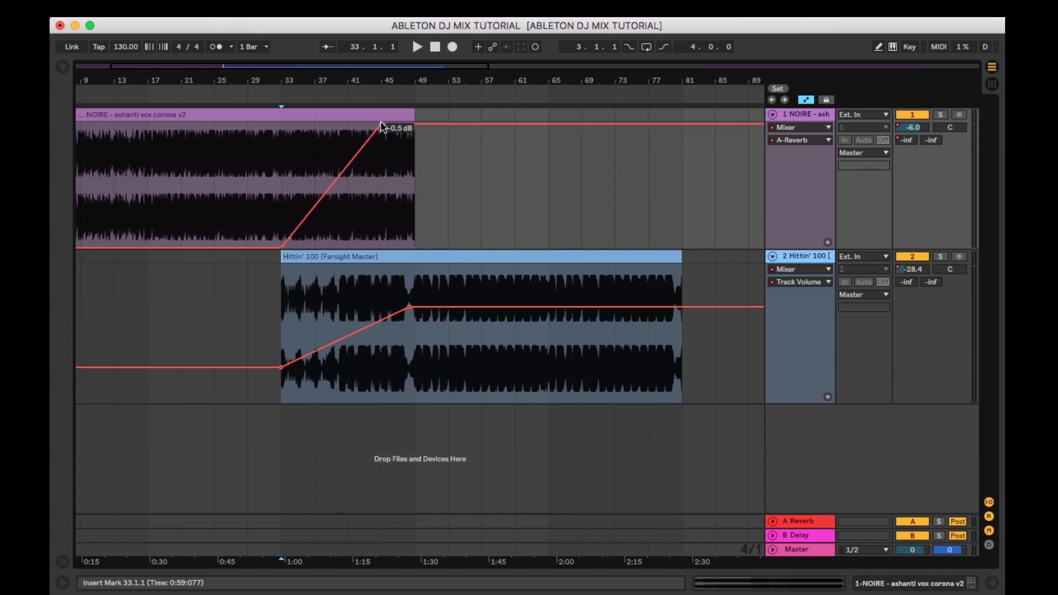
key("Tab")
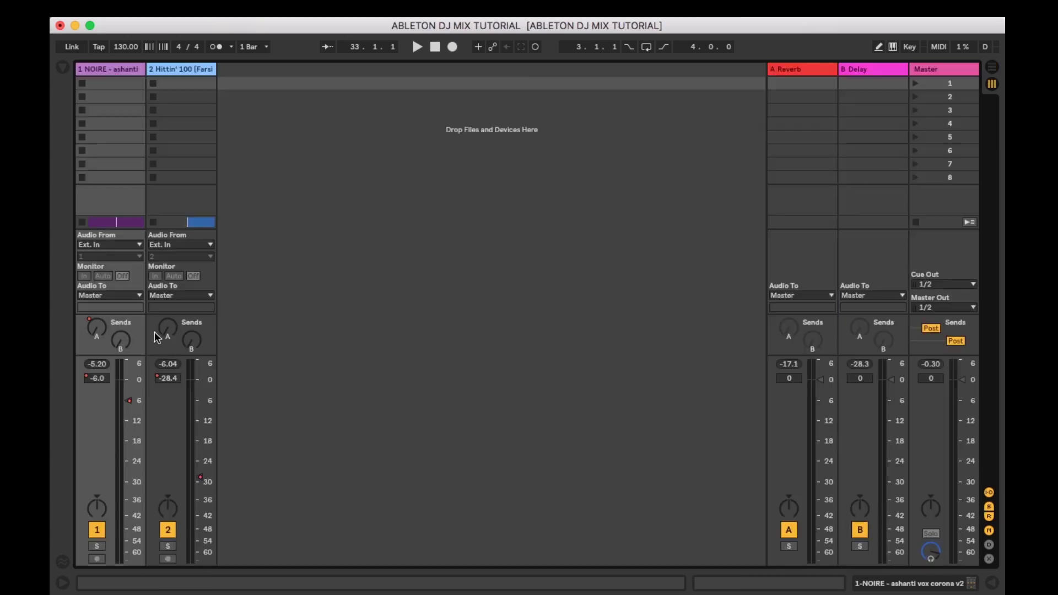
Ramp NOIRE's B-Delay send to -23.3 dB at bar 49, then play from bar 30
right_click(122, 342)
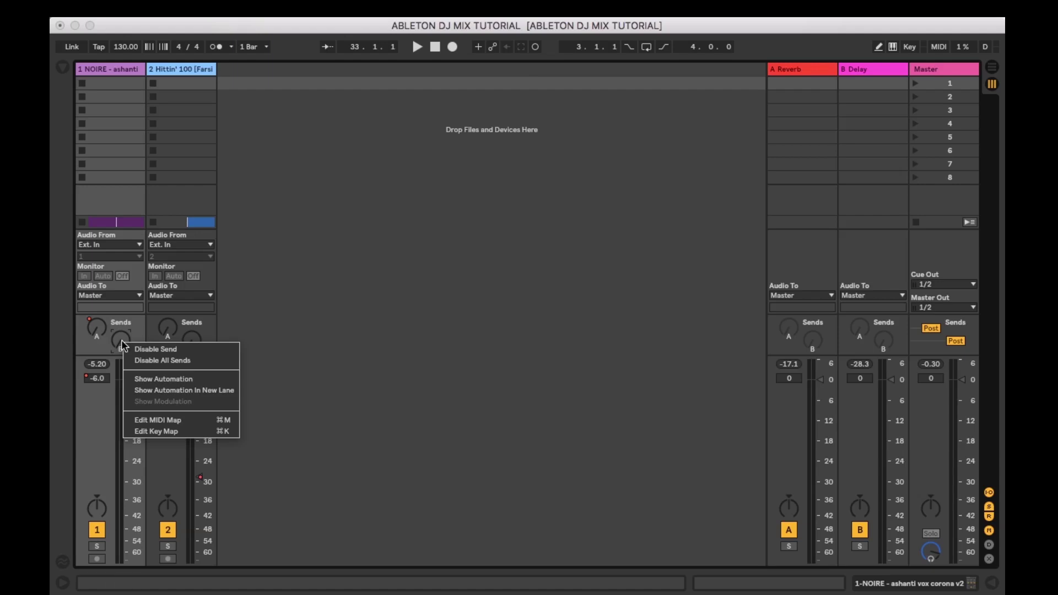
left_click(154, 379)
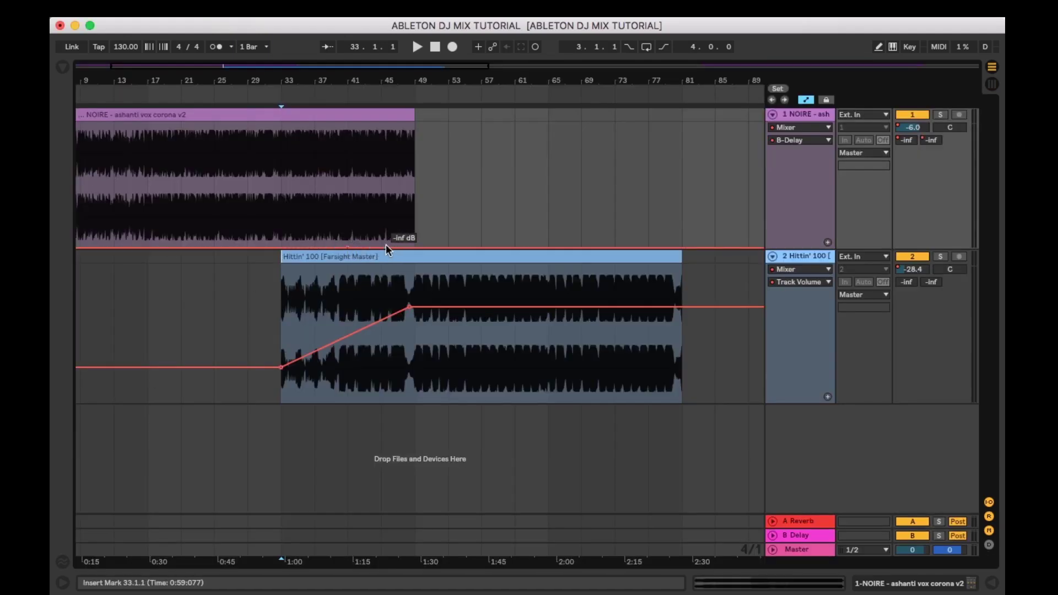
left_click_drag(385, 247, 415, 192)
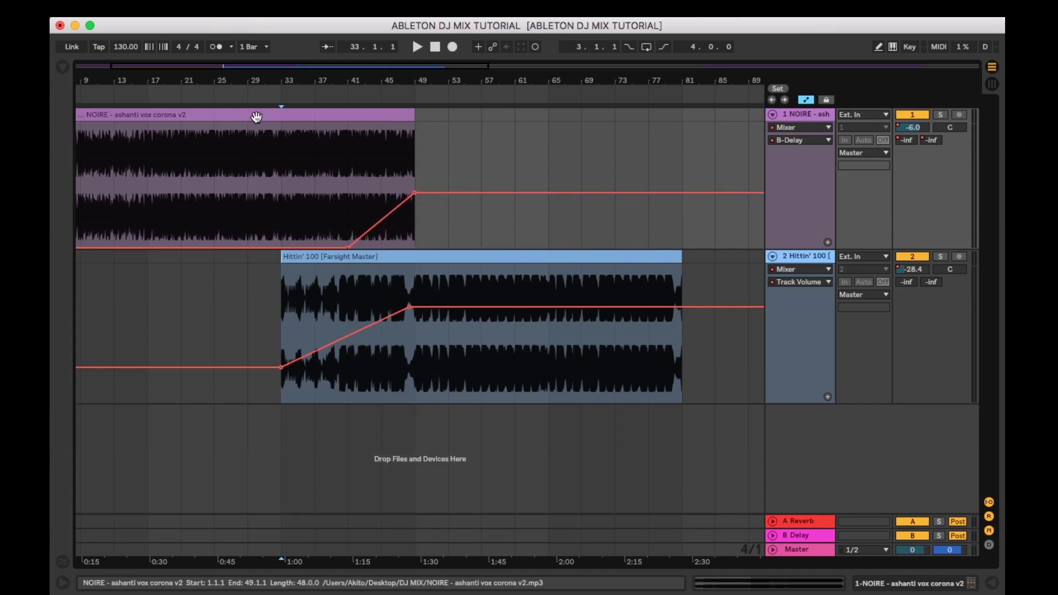
left_click(258, 94)
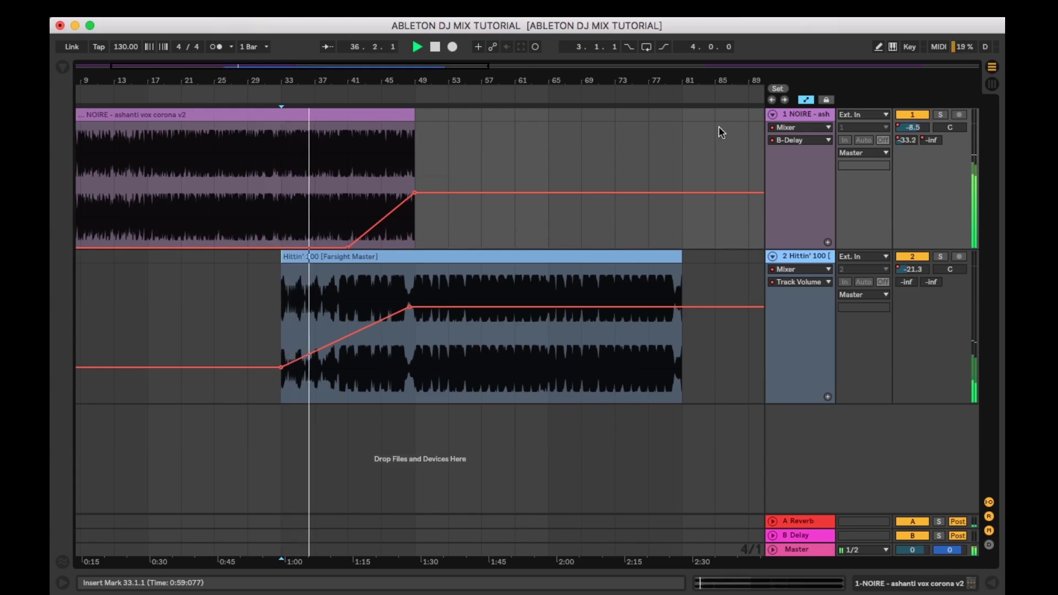
Switch track 1's (NOIRE) automation lane to show the A-Reverb send envelope
left_click(812, 140)
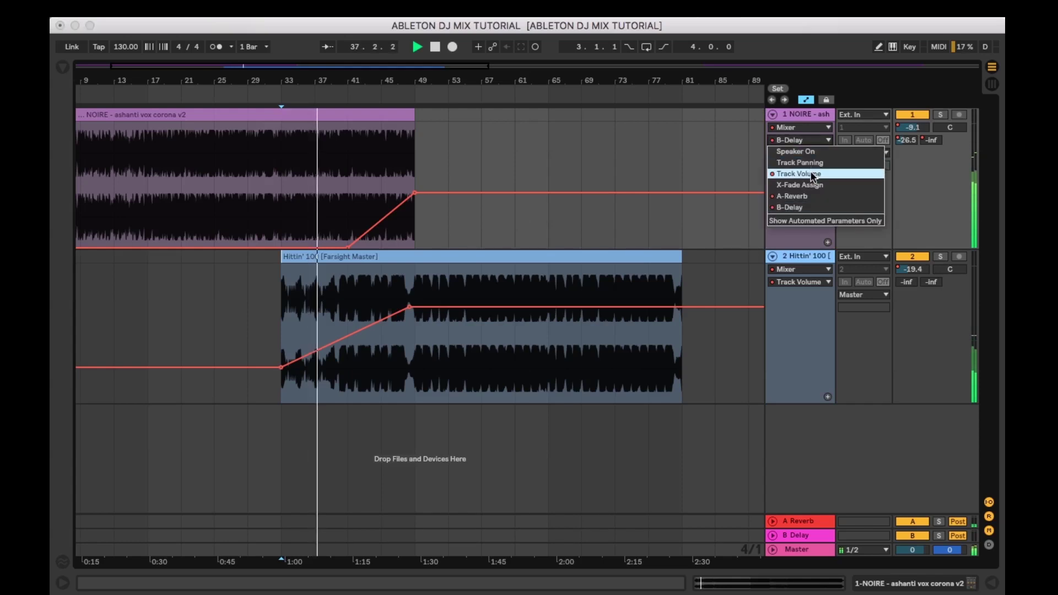
left_click(796, 194)
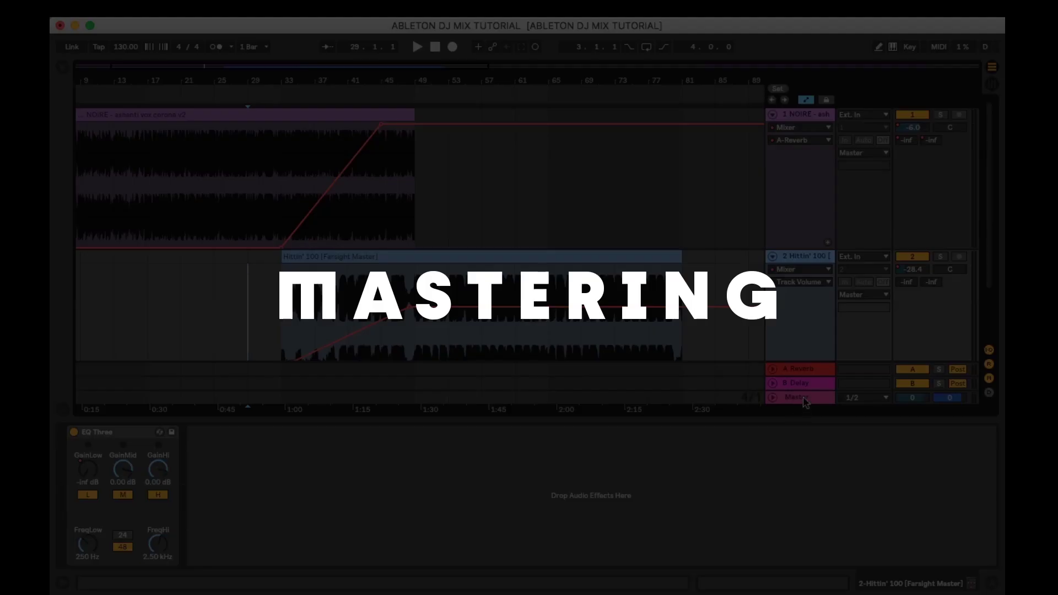
Load a Limiter onto the Master track, then play the mix from around bar 32
left_click(803, 399)
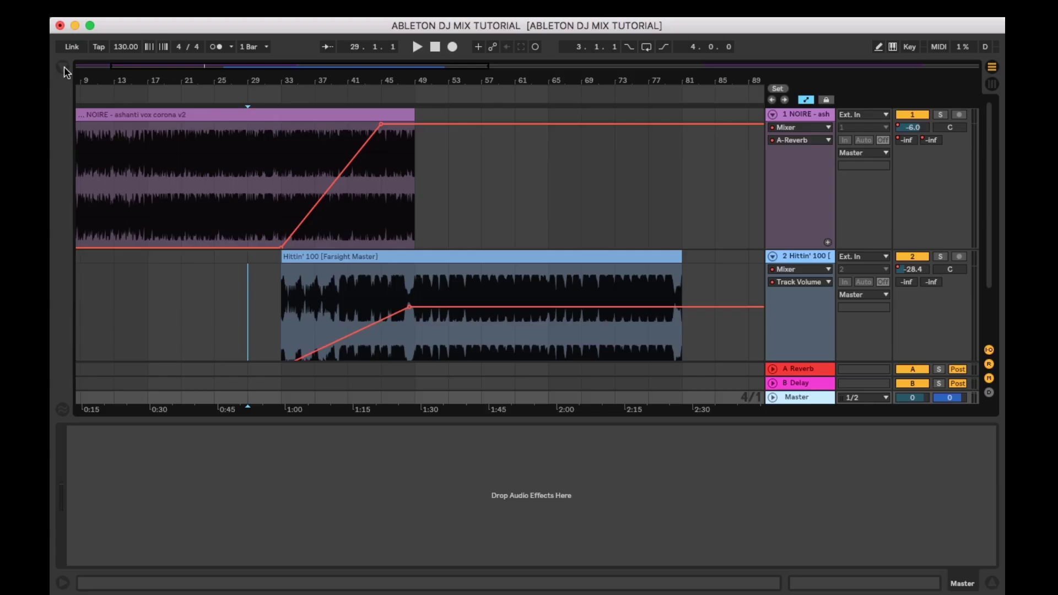
left_click(63, 68)
scroll(280, 266, "down", 3)
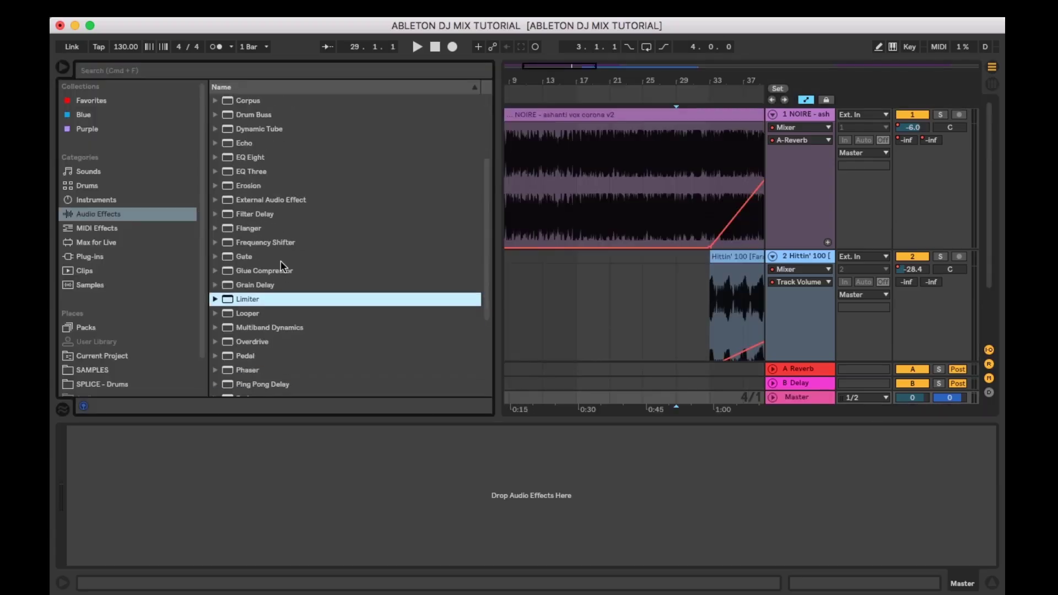
left_click(253, 284)
double_click(249, 284)
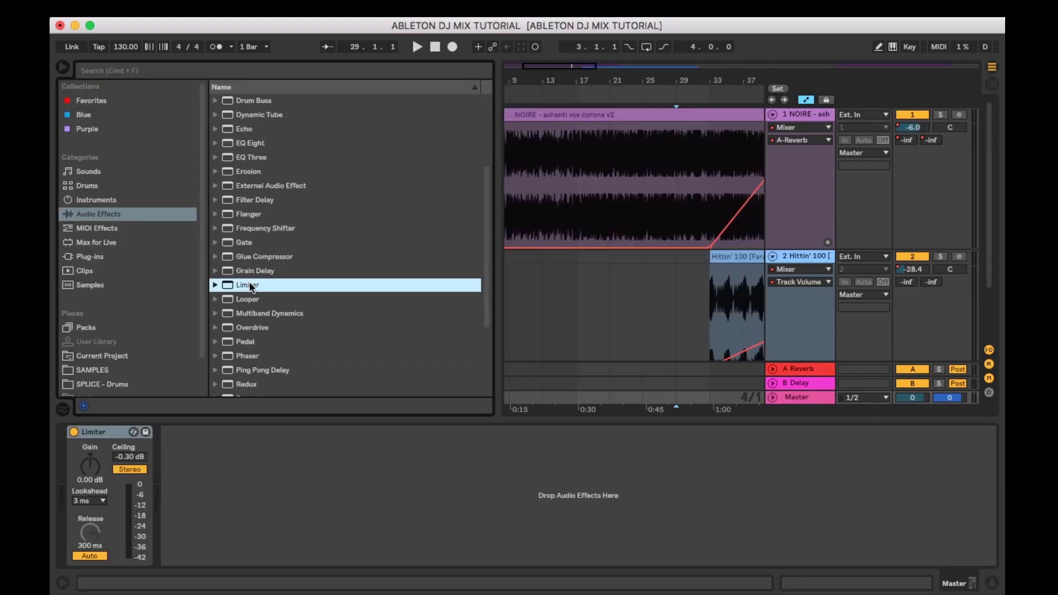
left_click(64, 69)
left_click(278, 95)
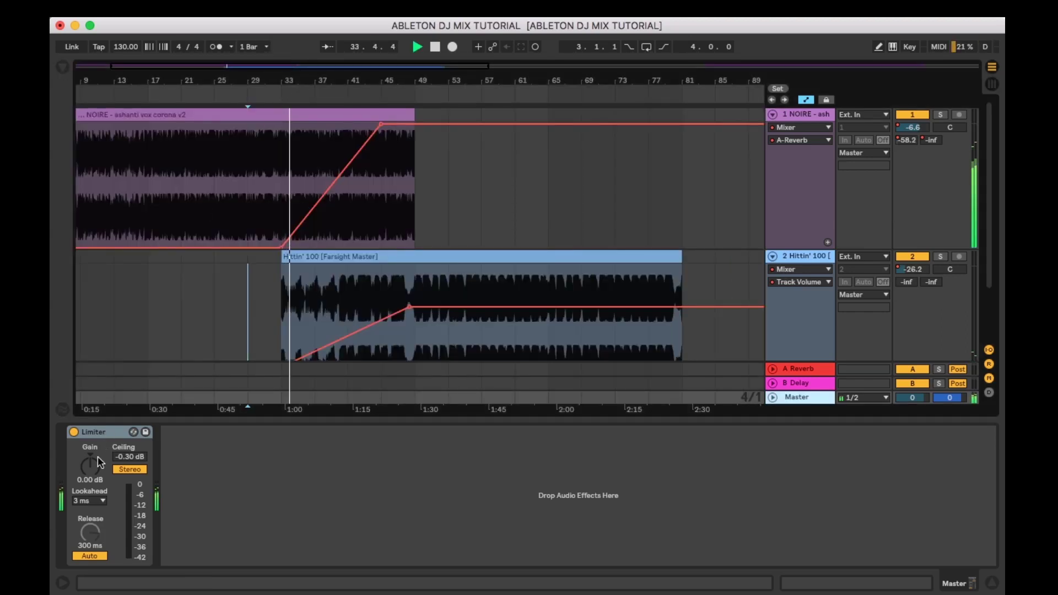
Raise the Master Limiter's gain, then fine-tune it to 8.60 dB during playback
left_click_drag(90, 466, 90, 398)
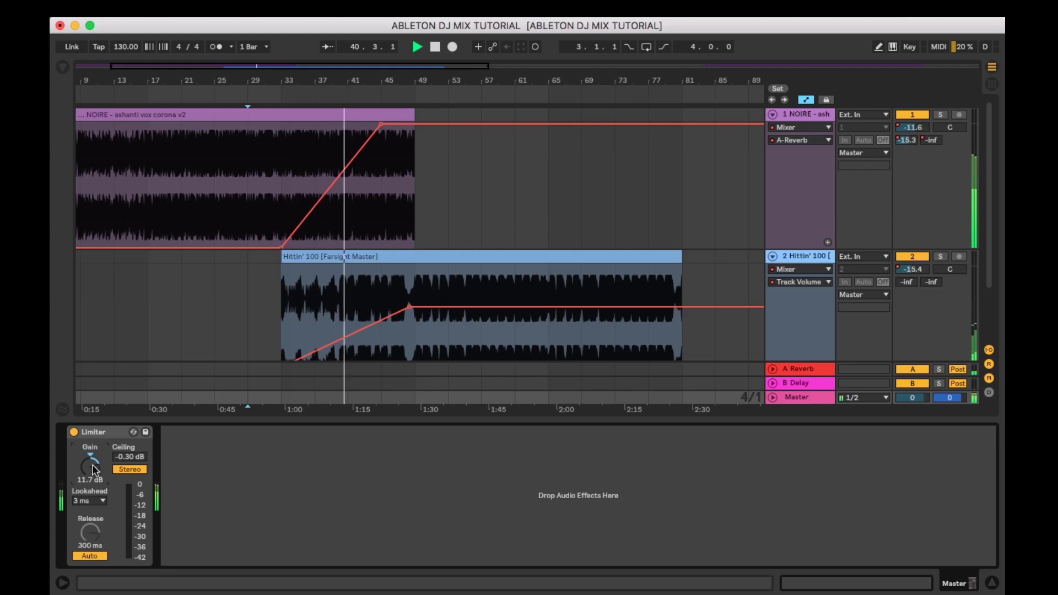
left_click_drag(90, 466, 90, 469)
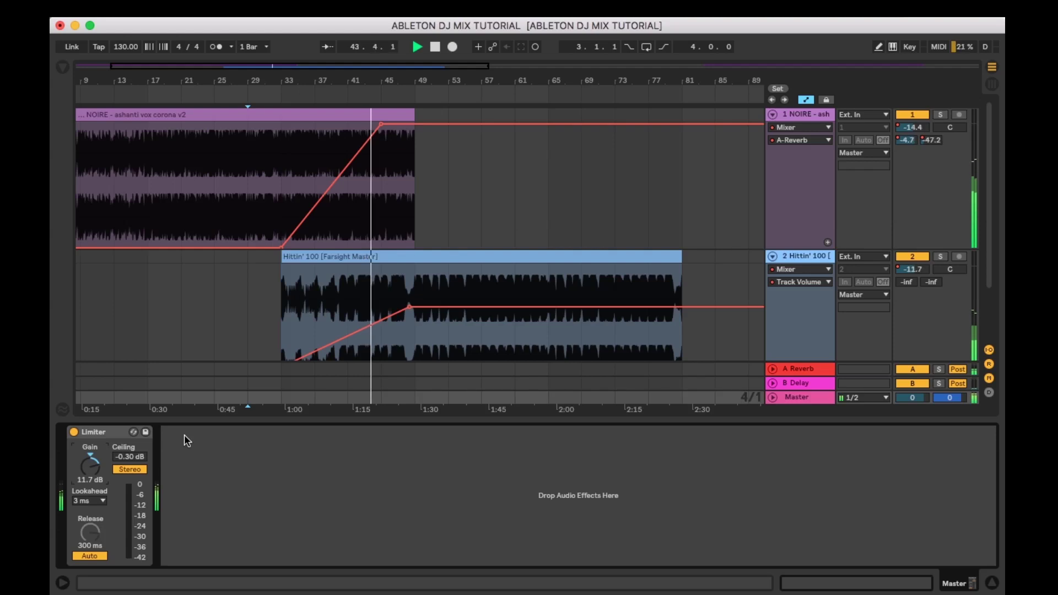
mouse_move(90, 466)
left_mouse_down()
mouse_move(91, 457)
mouse_move(90, 473)
left_mouse_up()
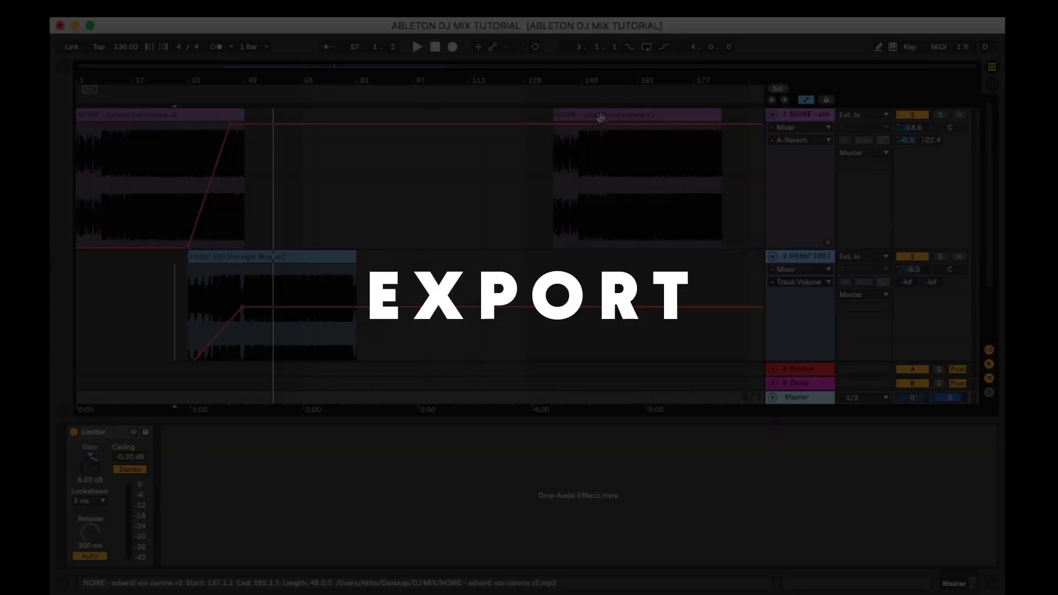
Select bars 1 to 81 as the render range and zoom in on the ruler
left_click(600, 118)
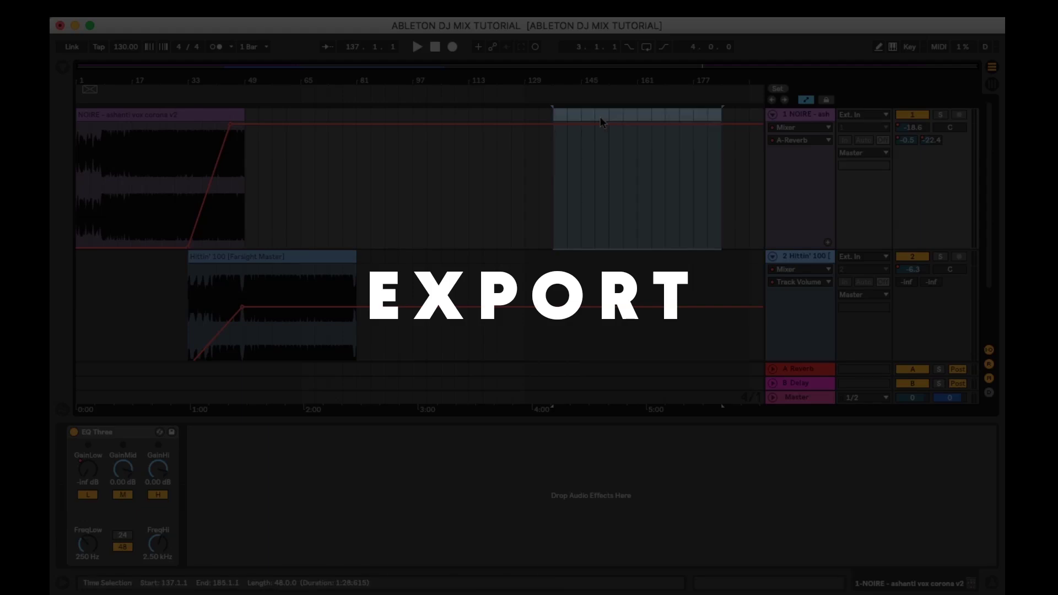
left_click_drag(98, 166, 355, 106)
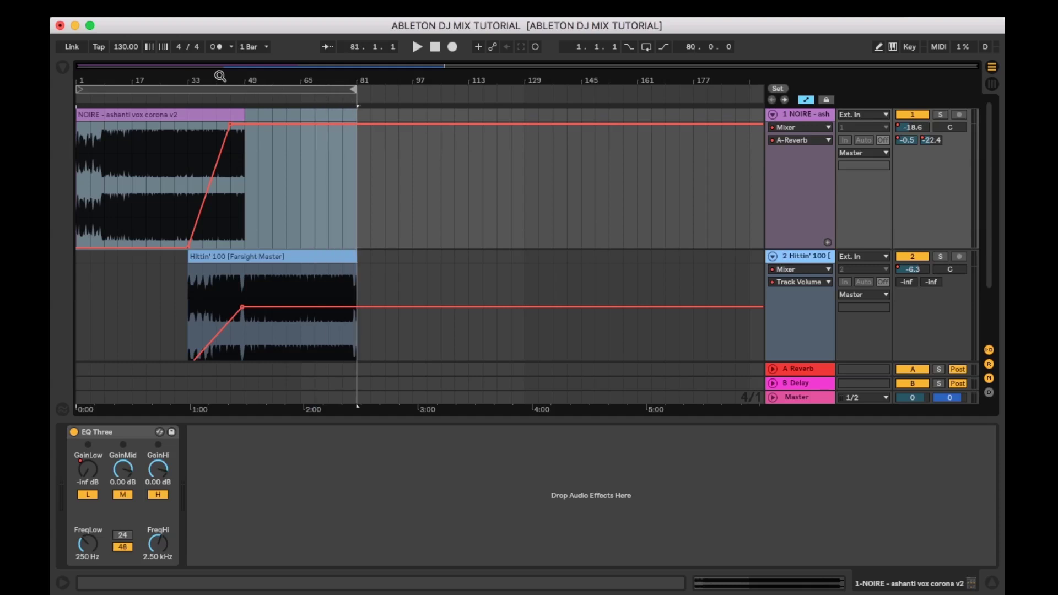
left_click_drag(220, 76, 220, 102)
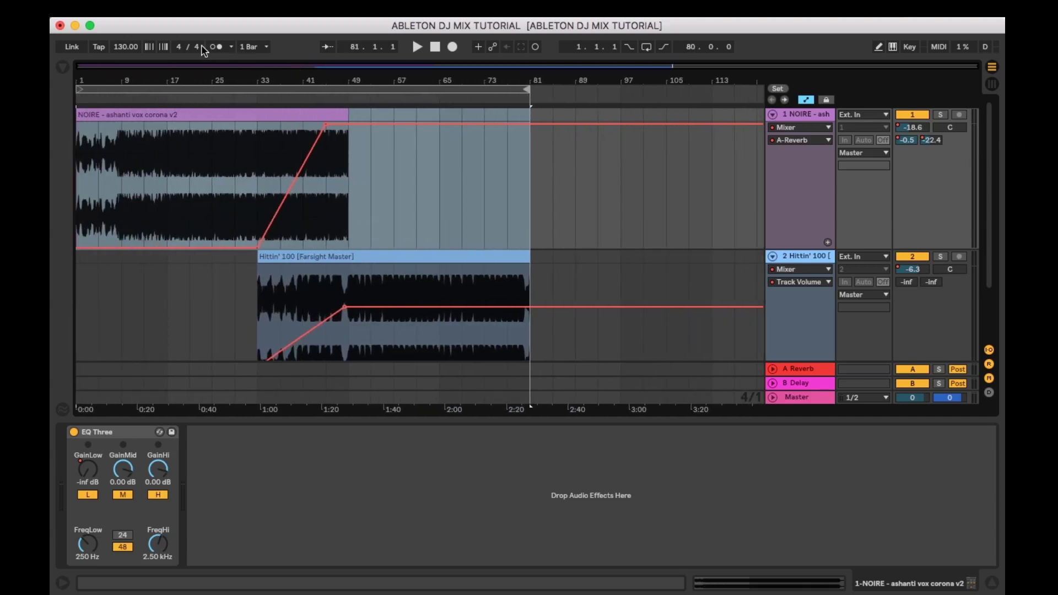
left_click(135, 12)
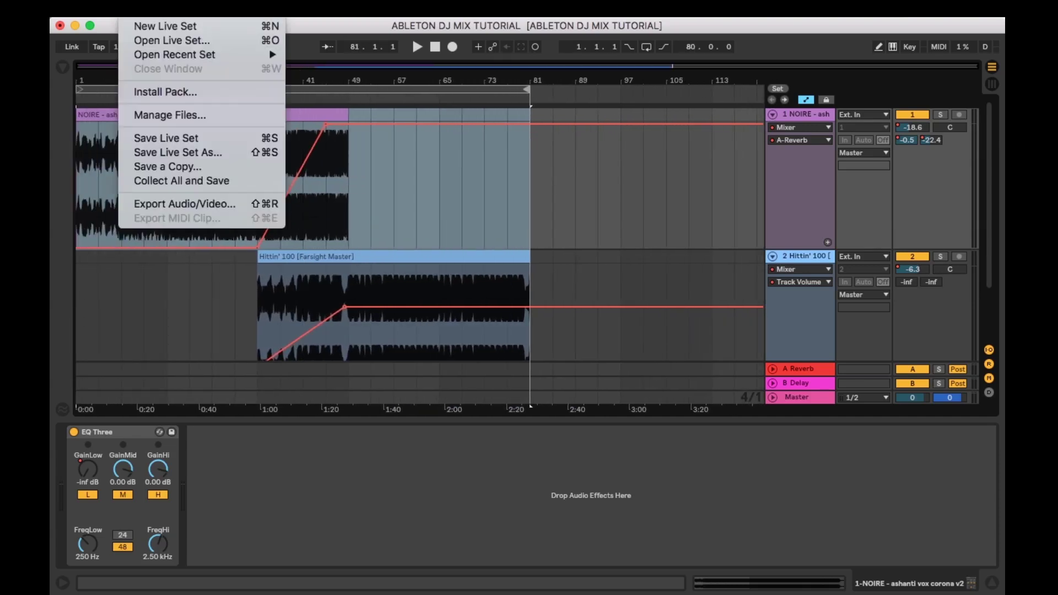
Export the Master output as a 16-bit, 44100 Hz WAV with an encoded MP3
left_click(181, 205)
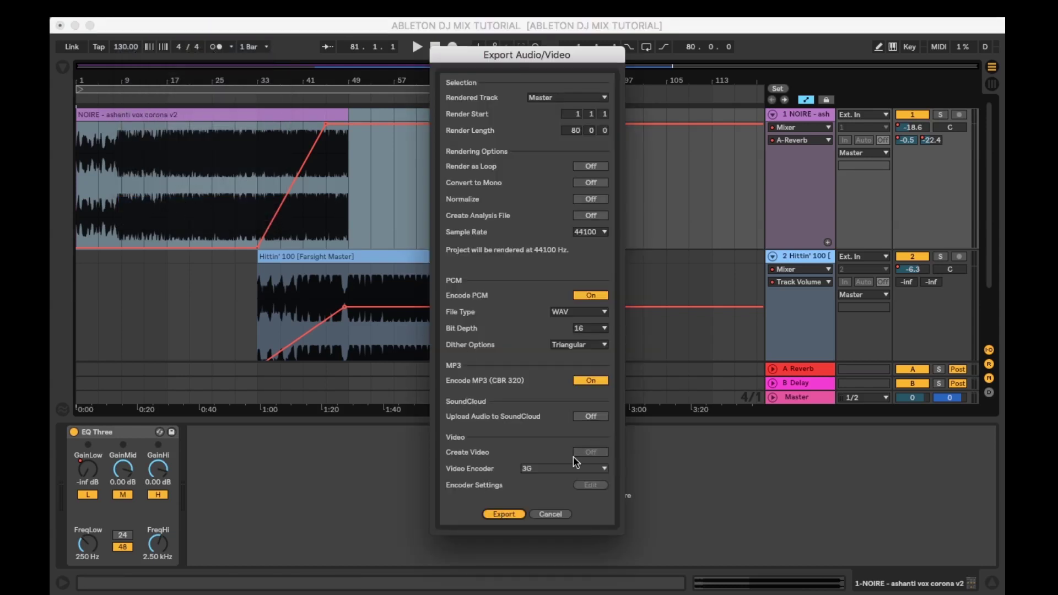
key("Return")
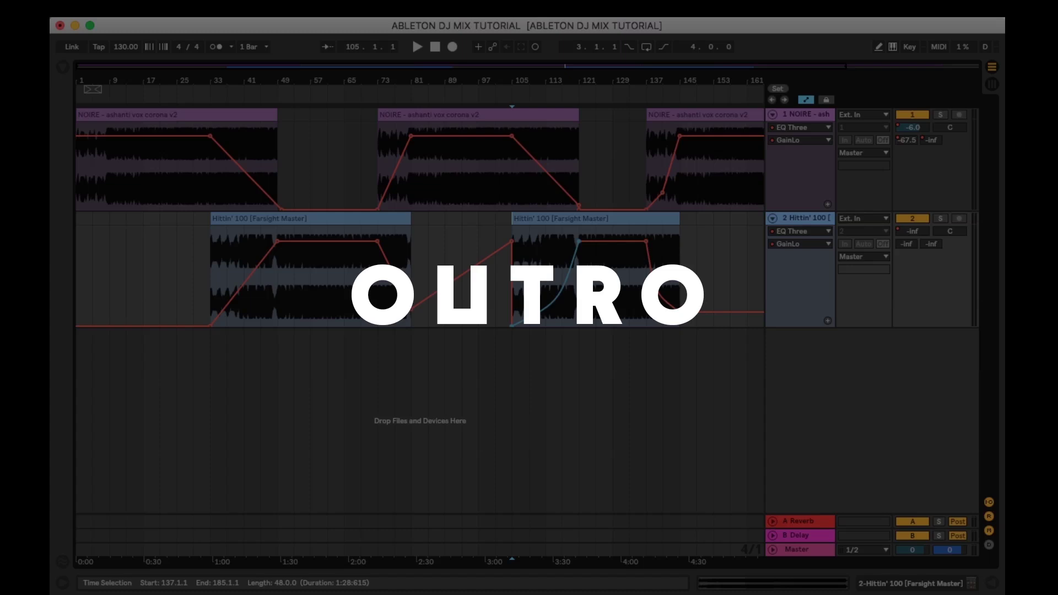
Curve NOIRE's second GainLo fade-in and Hittin' 100's first GainLo fade-out
left_click_drag(545, 171, 546, 182, "alt")
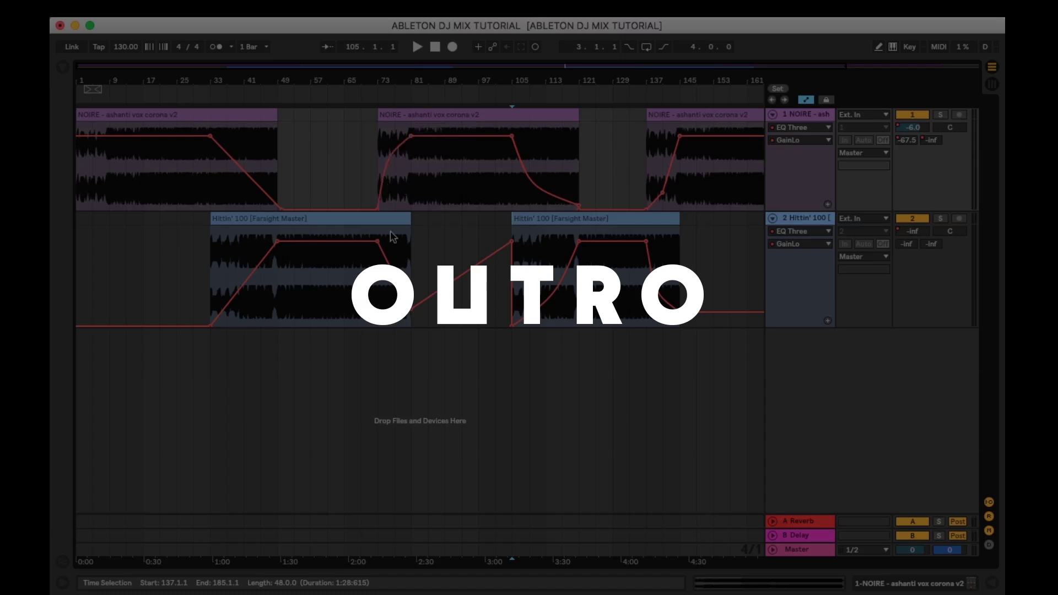
left_click_drag(388, 264, 389, 281, "alt")
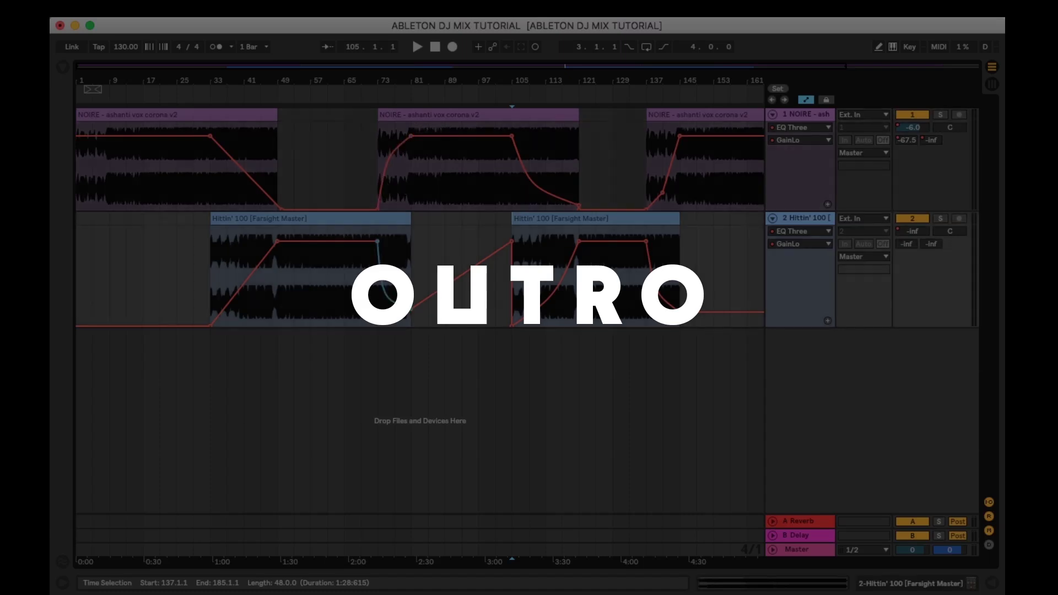